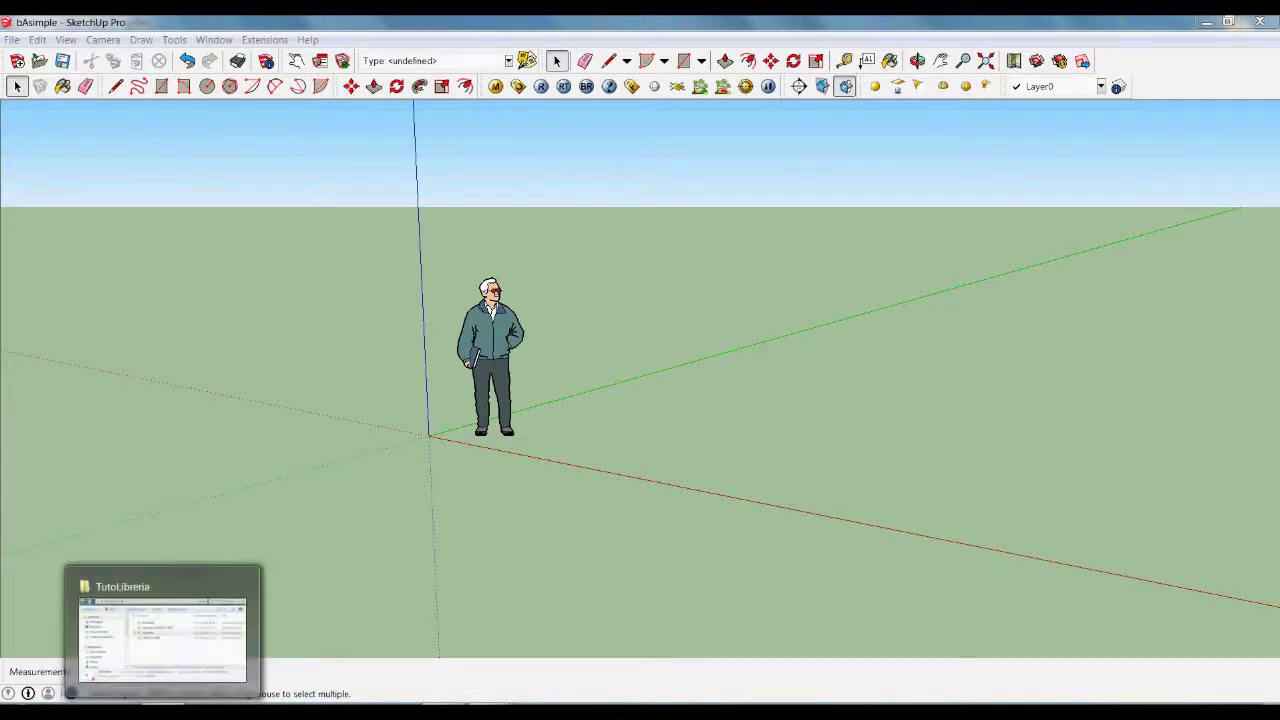
Step: Check the blococina kitchen models folder inside TutoLibreria, then put the folder window away
click(160, 630)
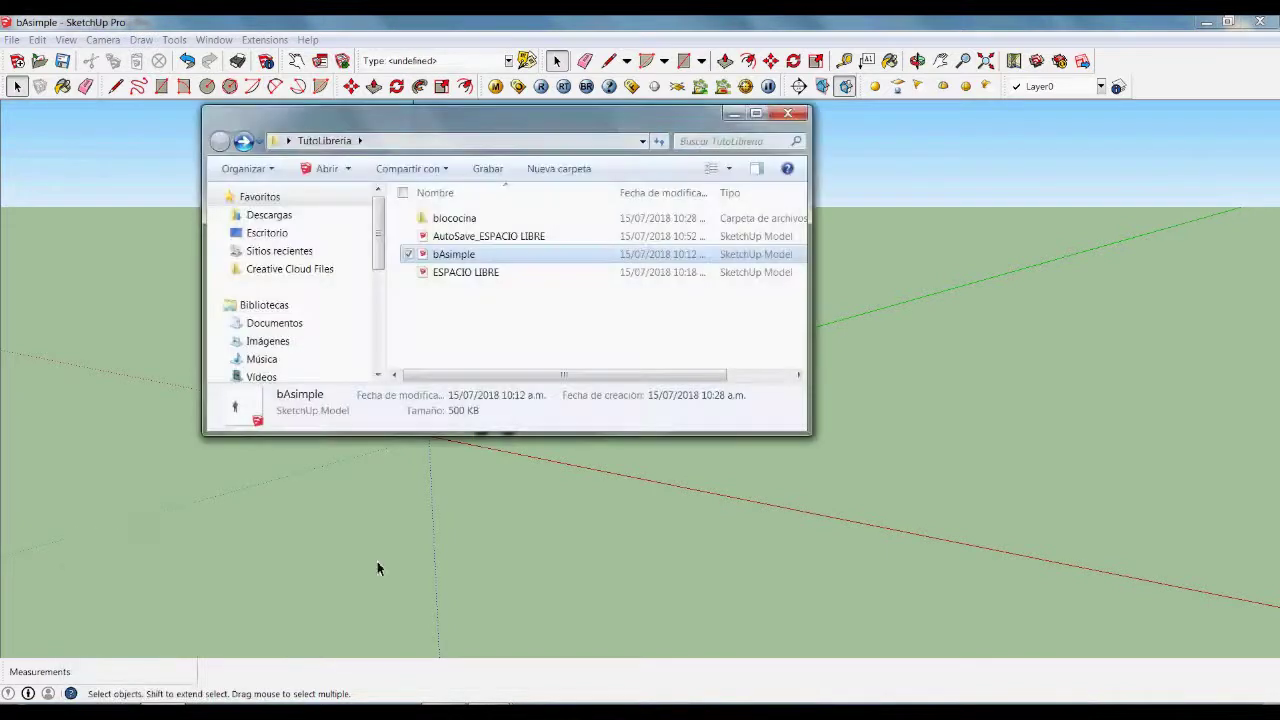
double_click(466, 219)
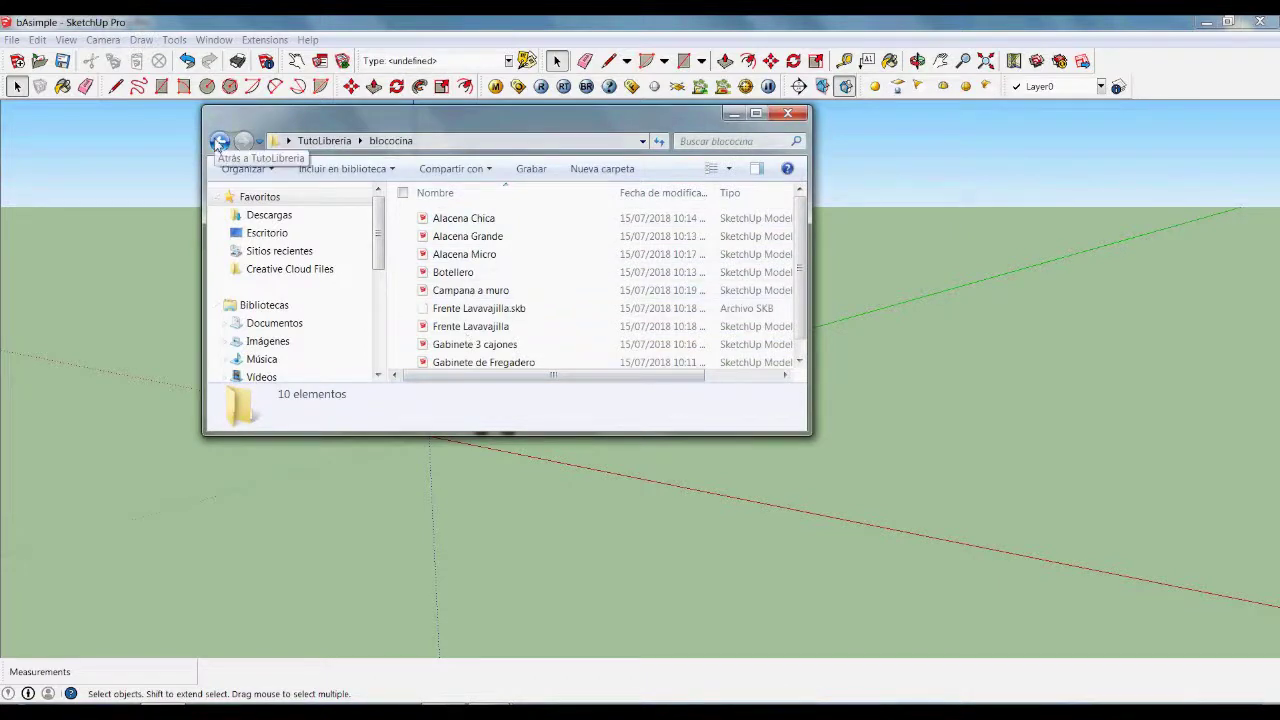
click(219, 142)
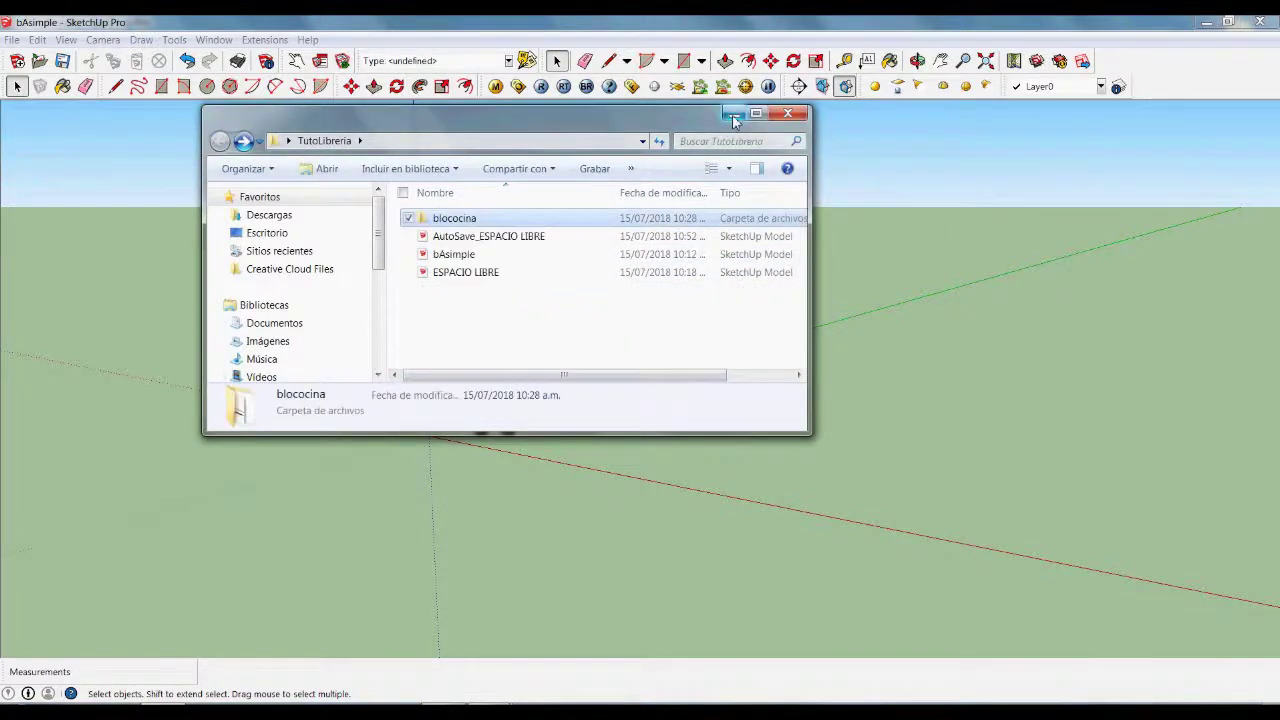
click(734, 113)
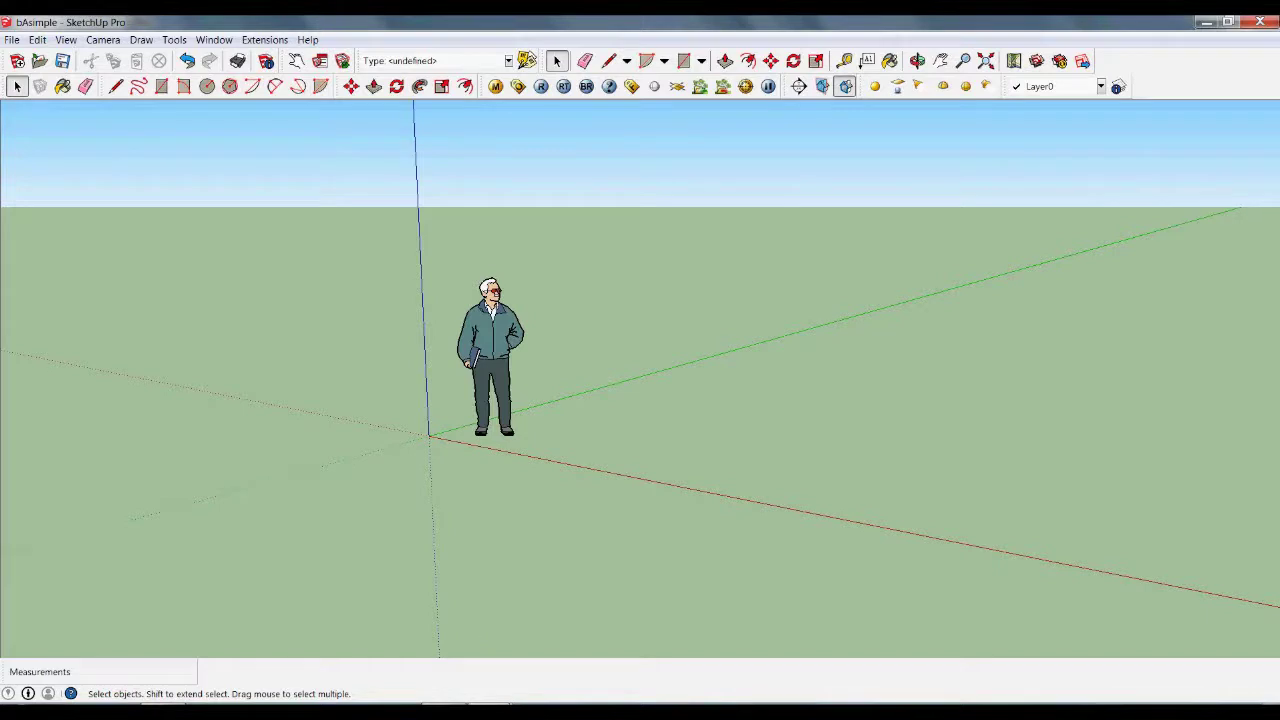
Step: Show the Components window and bring up its local collection options menu
click(215, 45)
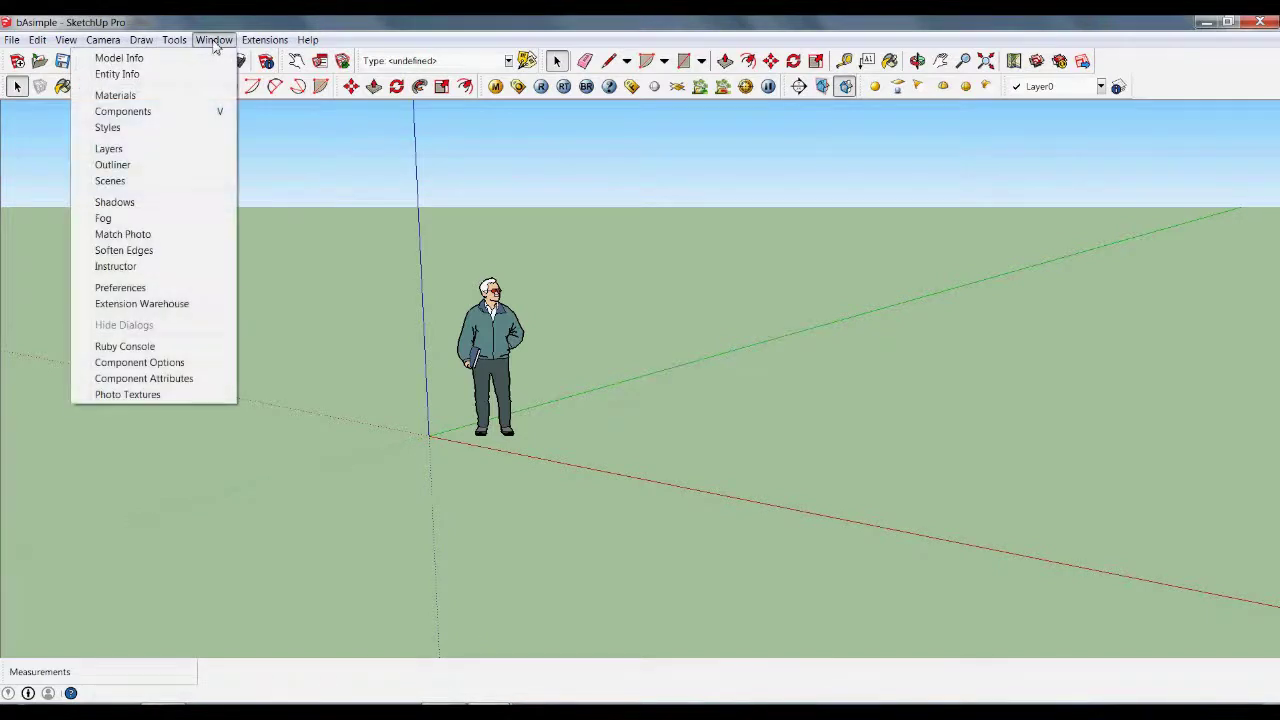
click(147, 117)
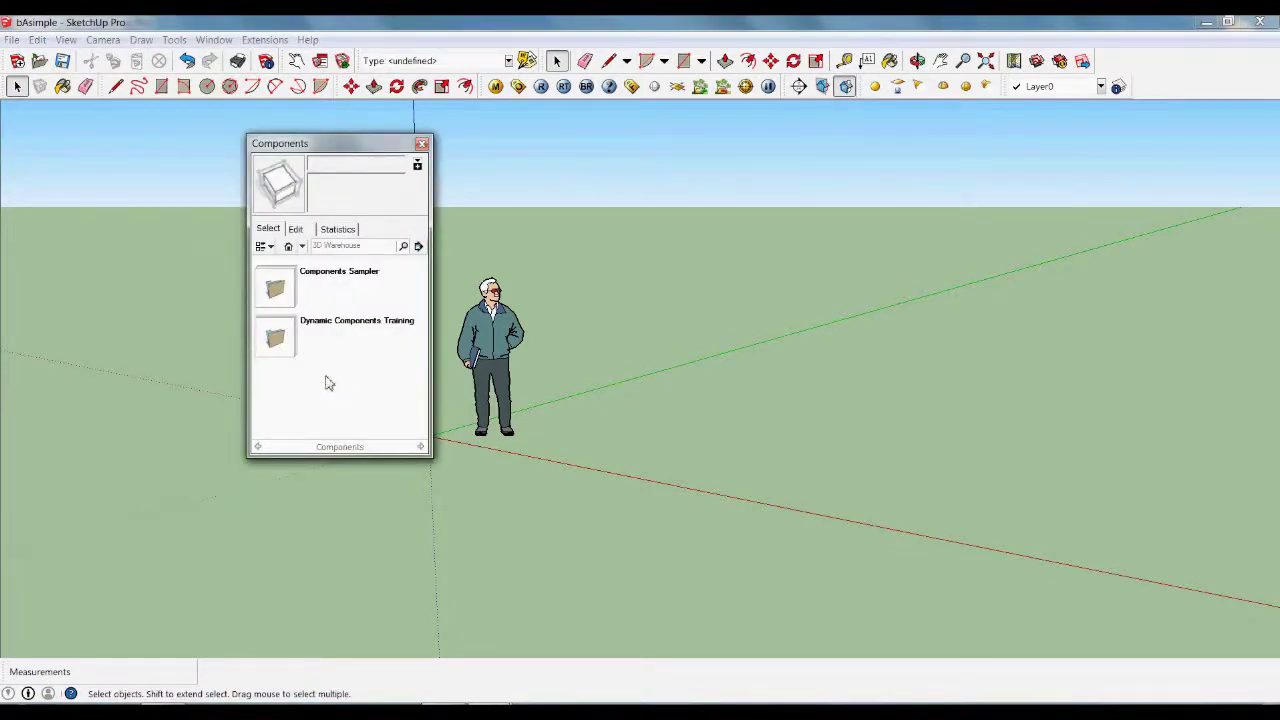
click(302, 247)
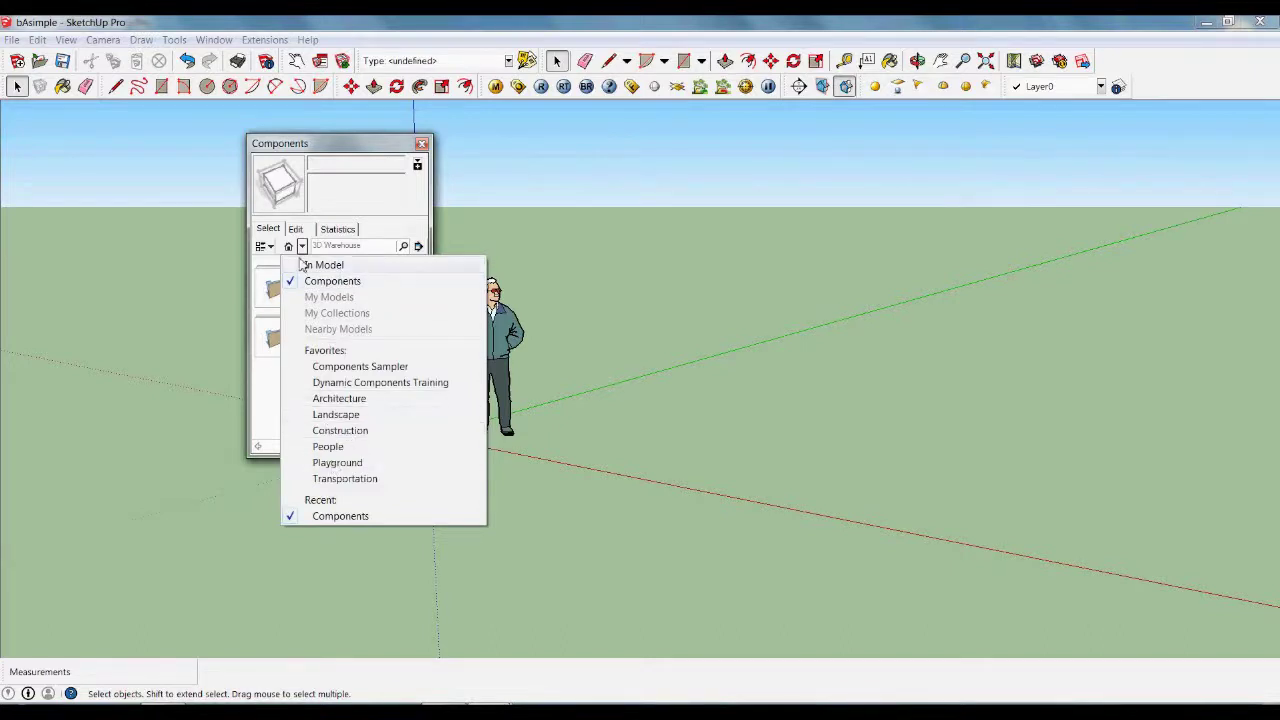
click(381, 230)
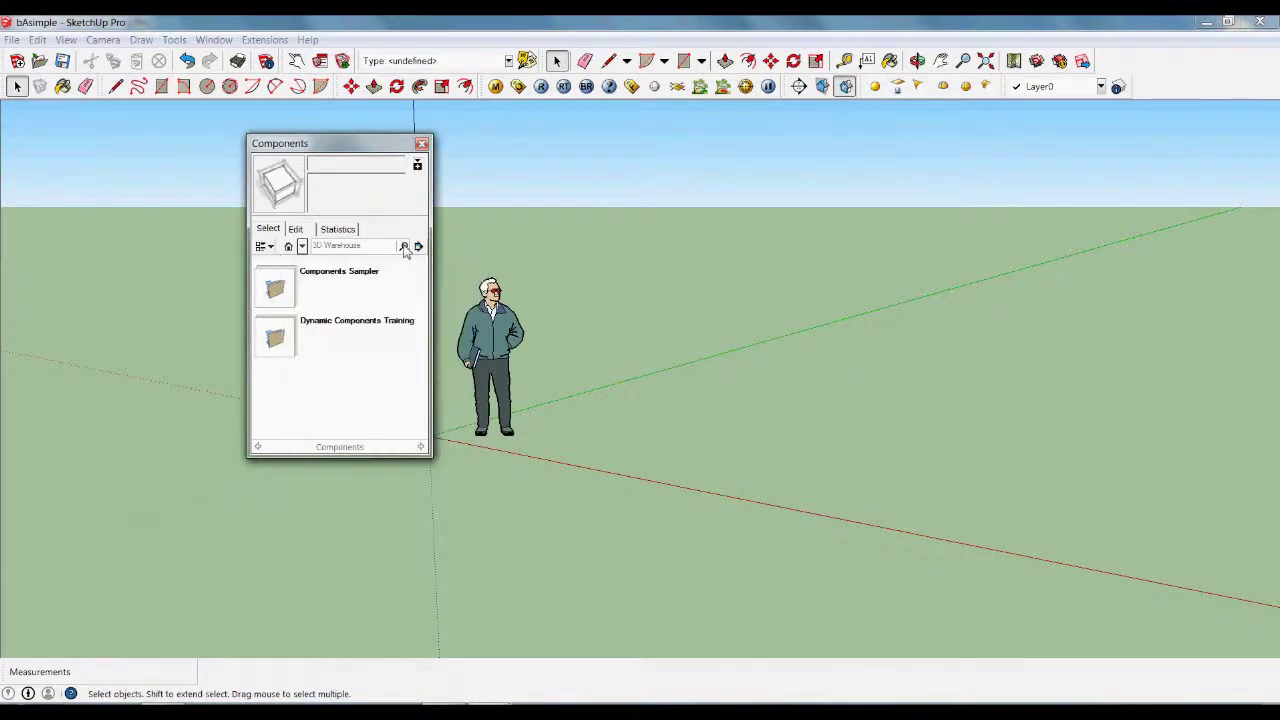
click(418, 247)
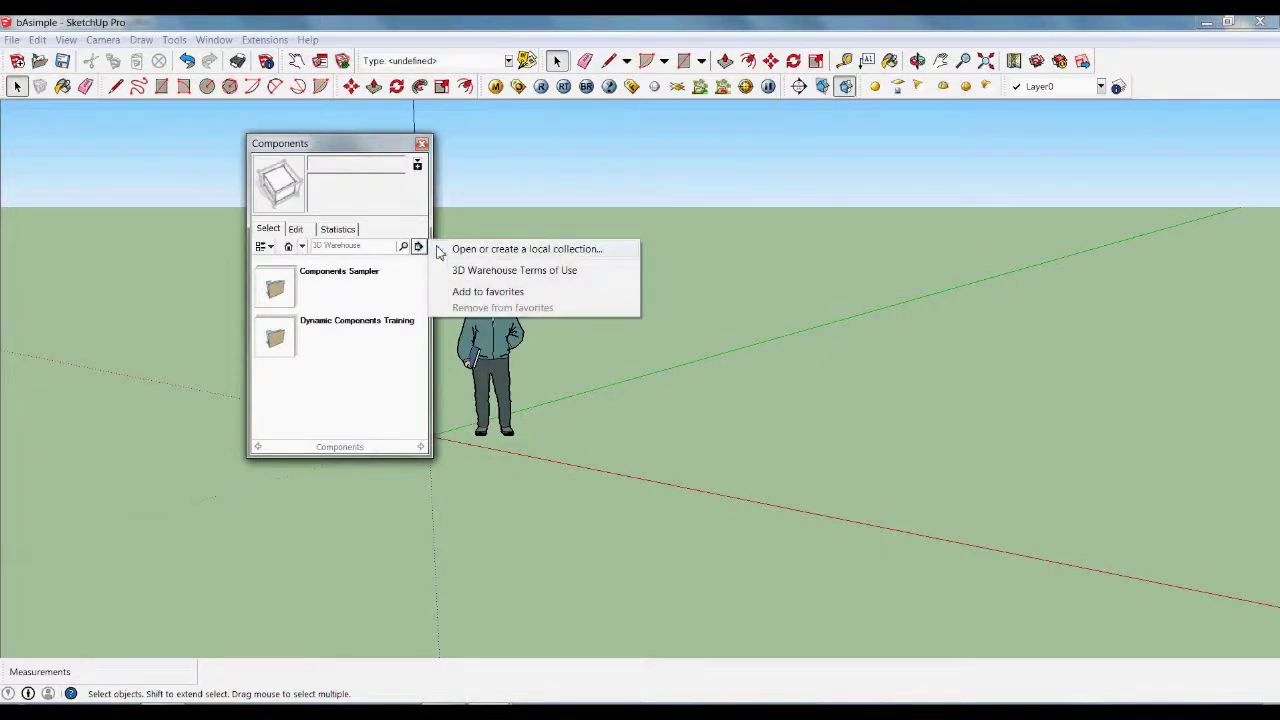
Step: Load Escritorio > TutoLibreria > blococina as a local component collection
click(552, 250)
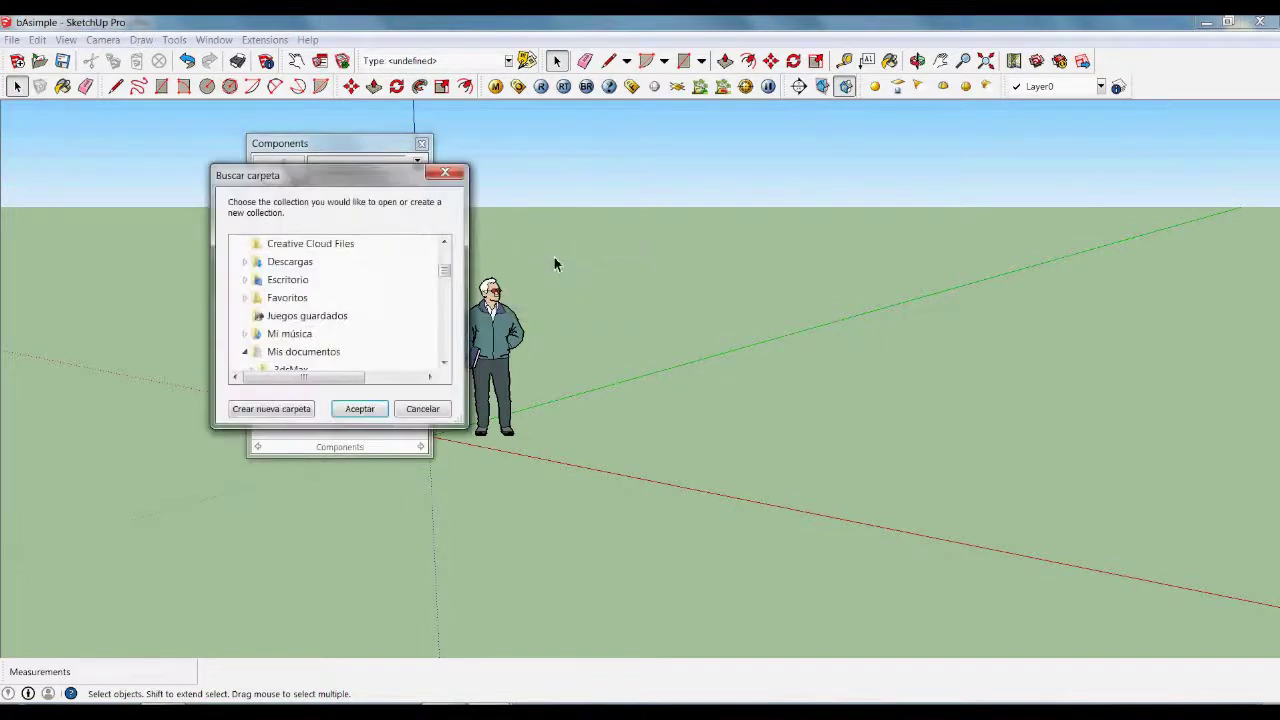
click(284, 280)
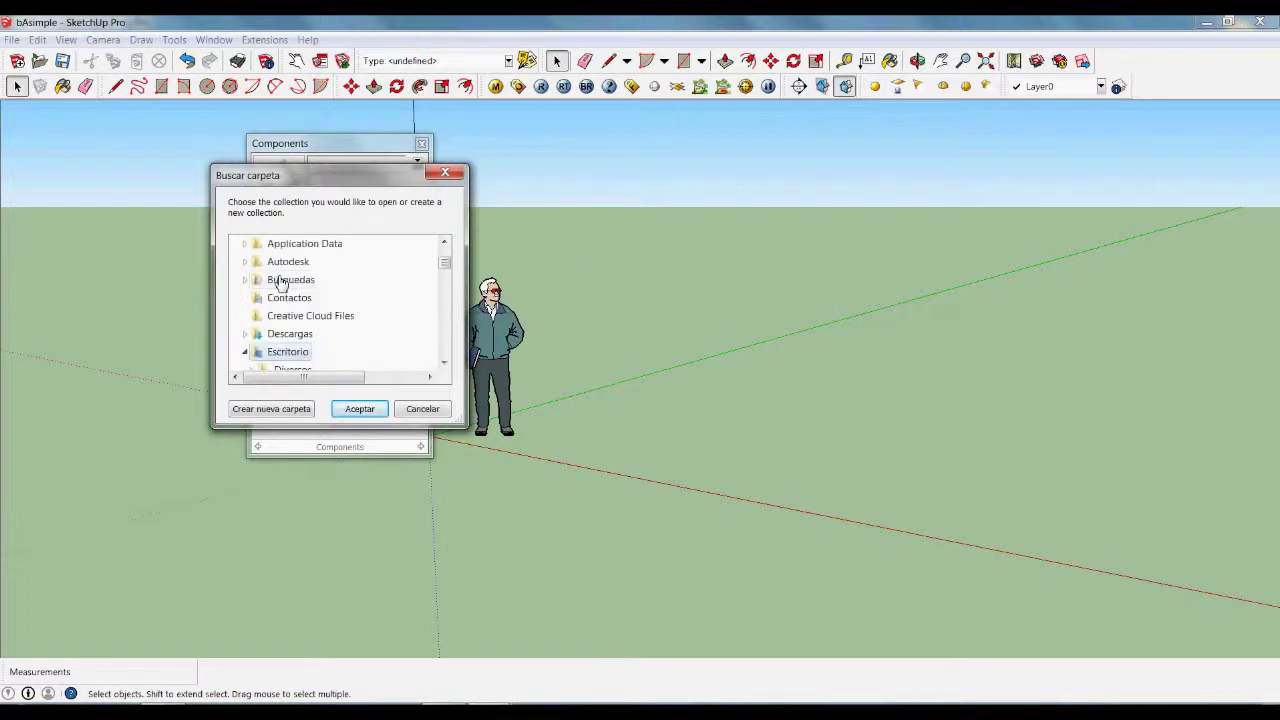
drag(444, 262, 445, 272)
click(300, 298)
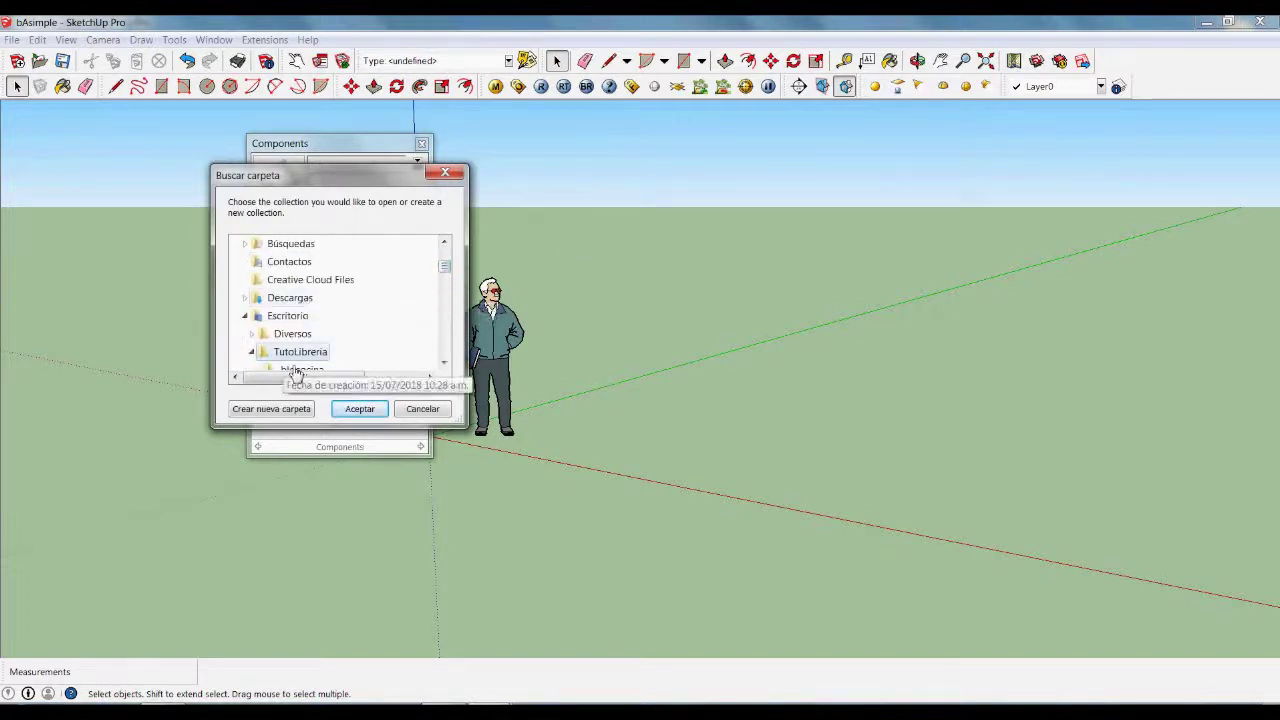
scroll(448, 284, down, 1)
scroll(383, 289, down, 1)
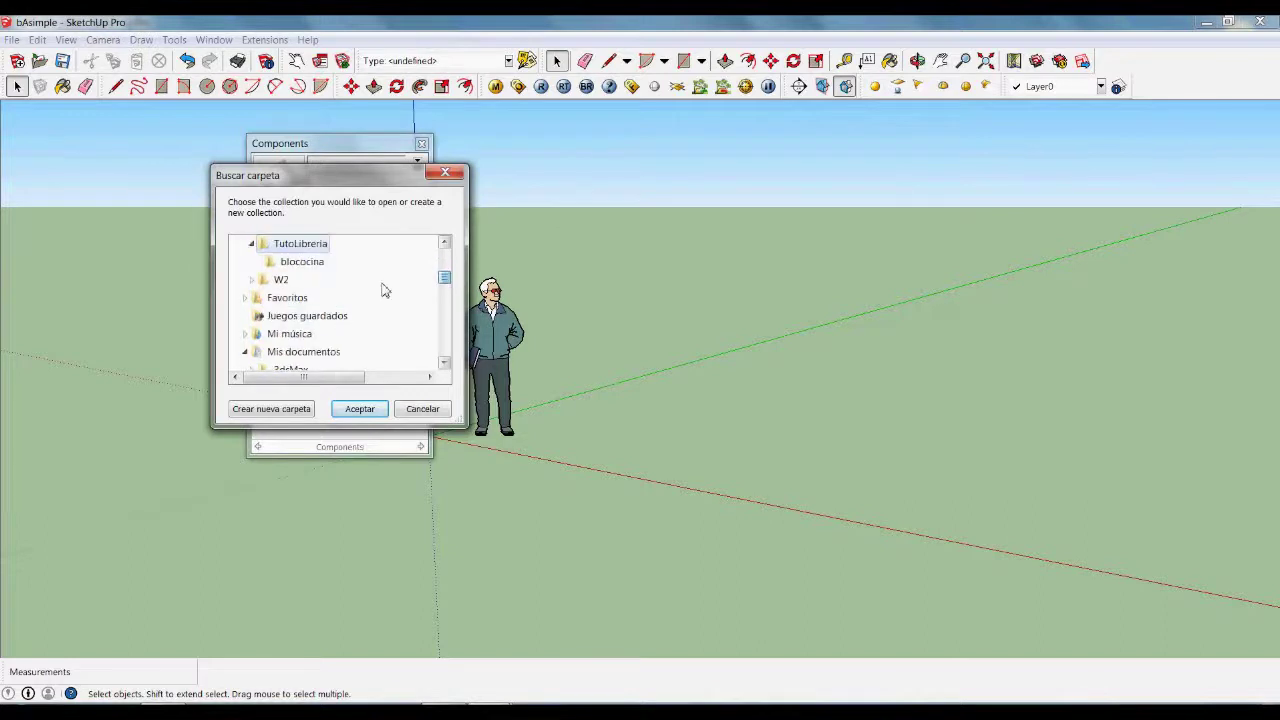
click(302, 261)
click(358, 409)
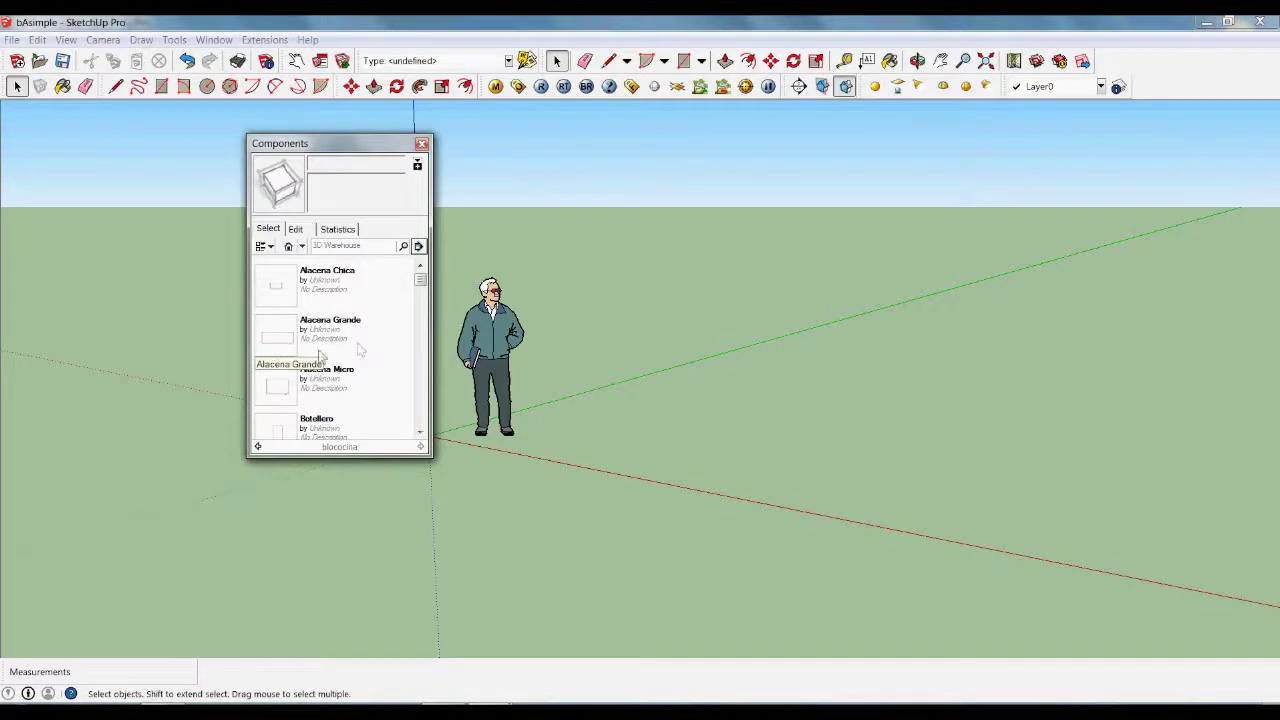
Step: Place an Alacena Grande cabinet right of the figure, close Components, and switch to ESPACIO LIBRE
click(290, 337)
click(617, 482)
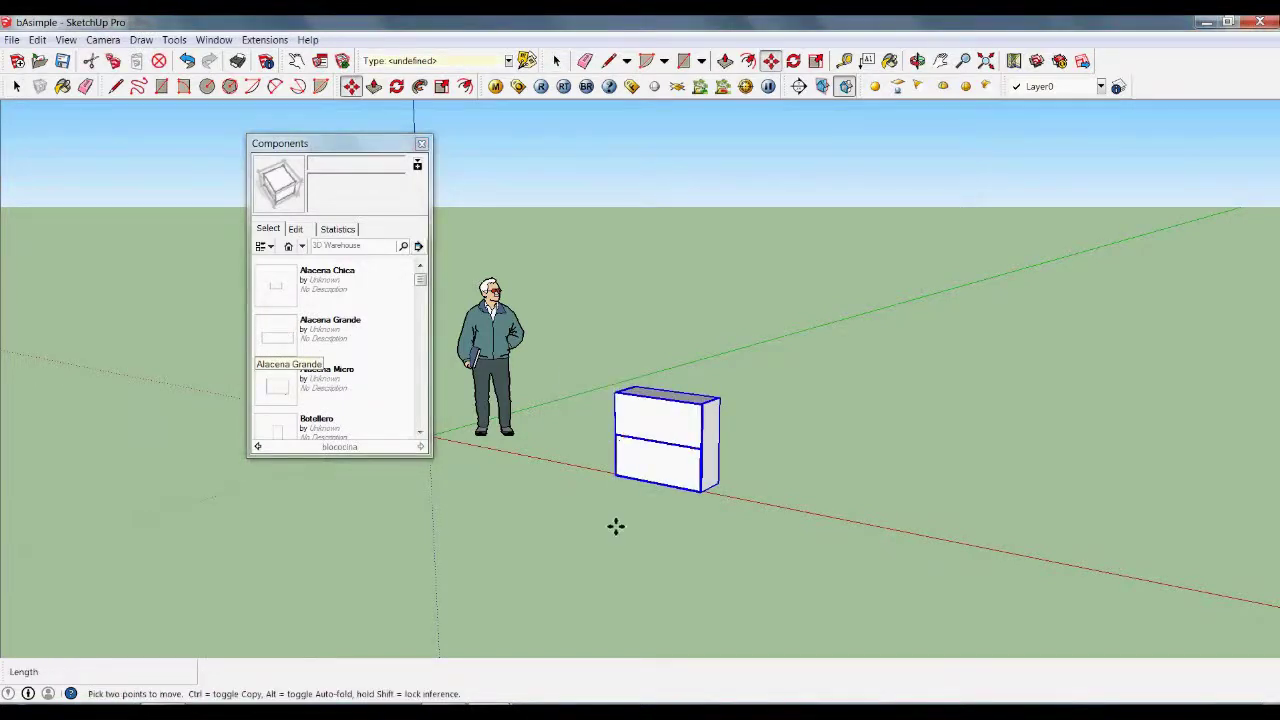
key(space)
click(600, 495)
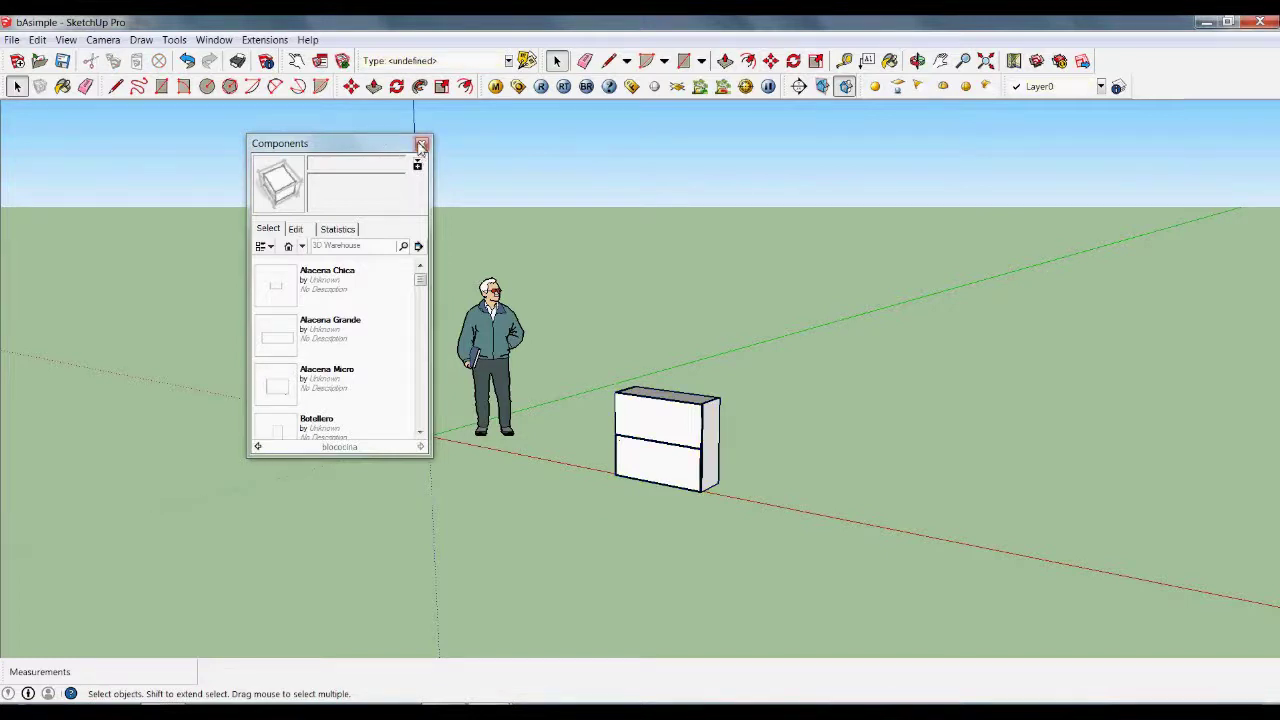
click(420, 147)
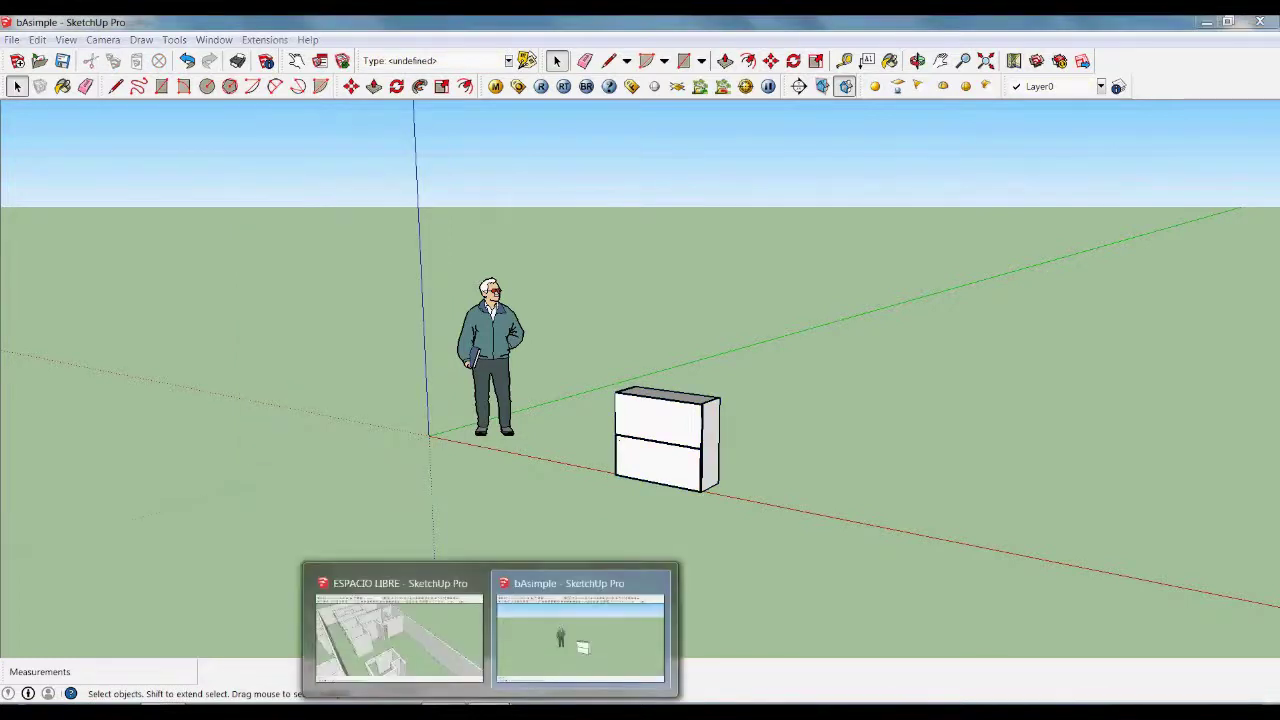
click(436, 650)
Step: Reopen Components in ESPACIO LIBRE and load the Escritorio > TutoLibreria > blococina collection
scroll(545, 360, down, 3)
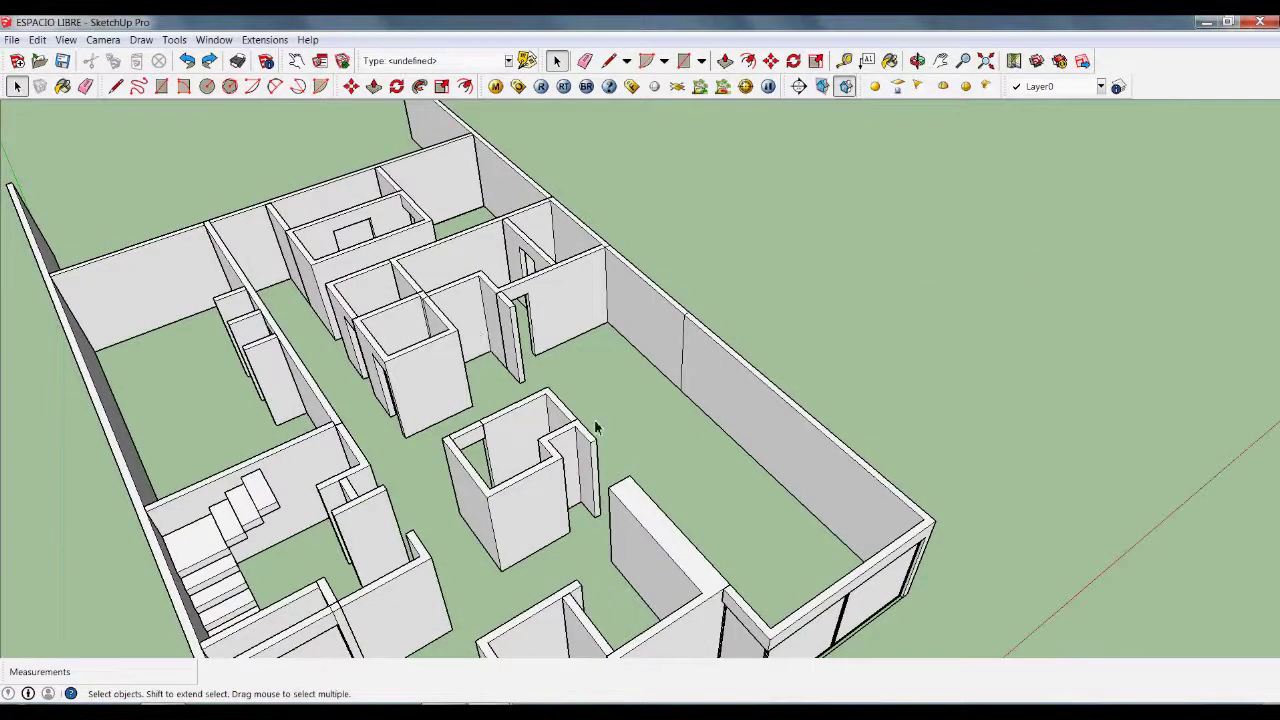
scroll(520, 320, down, 1)
click(215, 40)
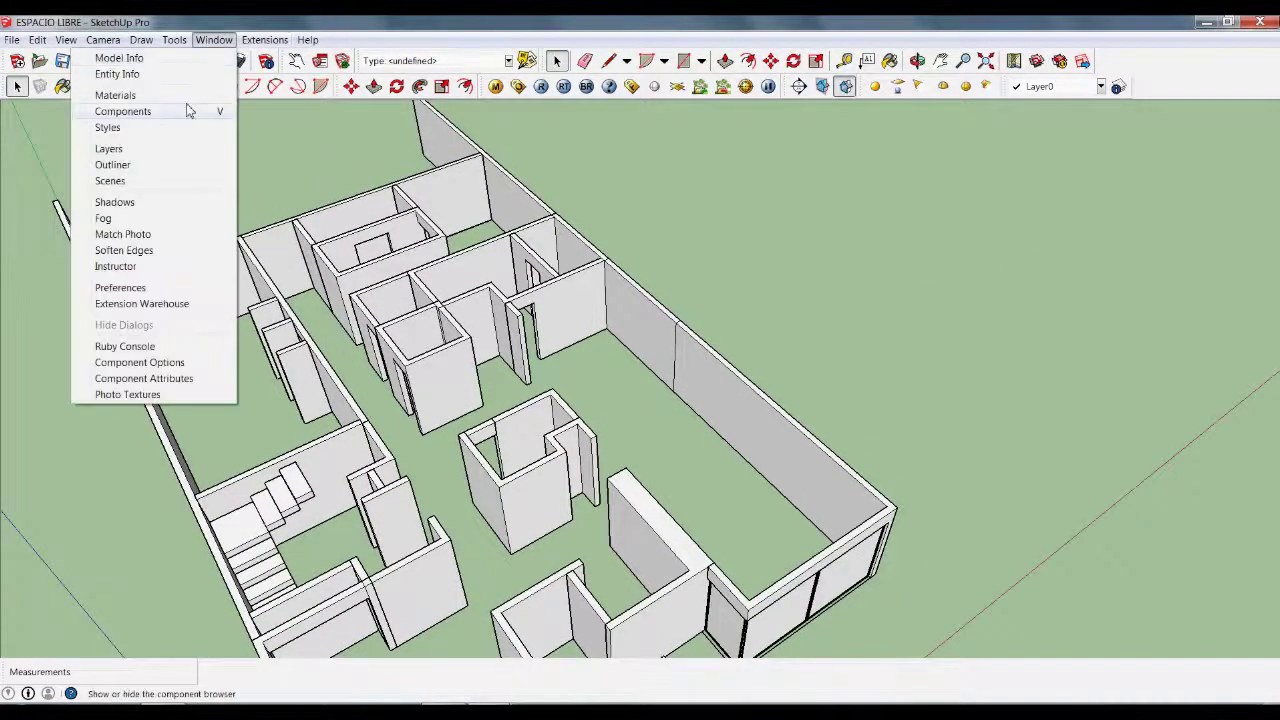
click(166, 106)
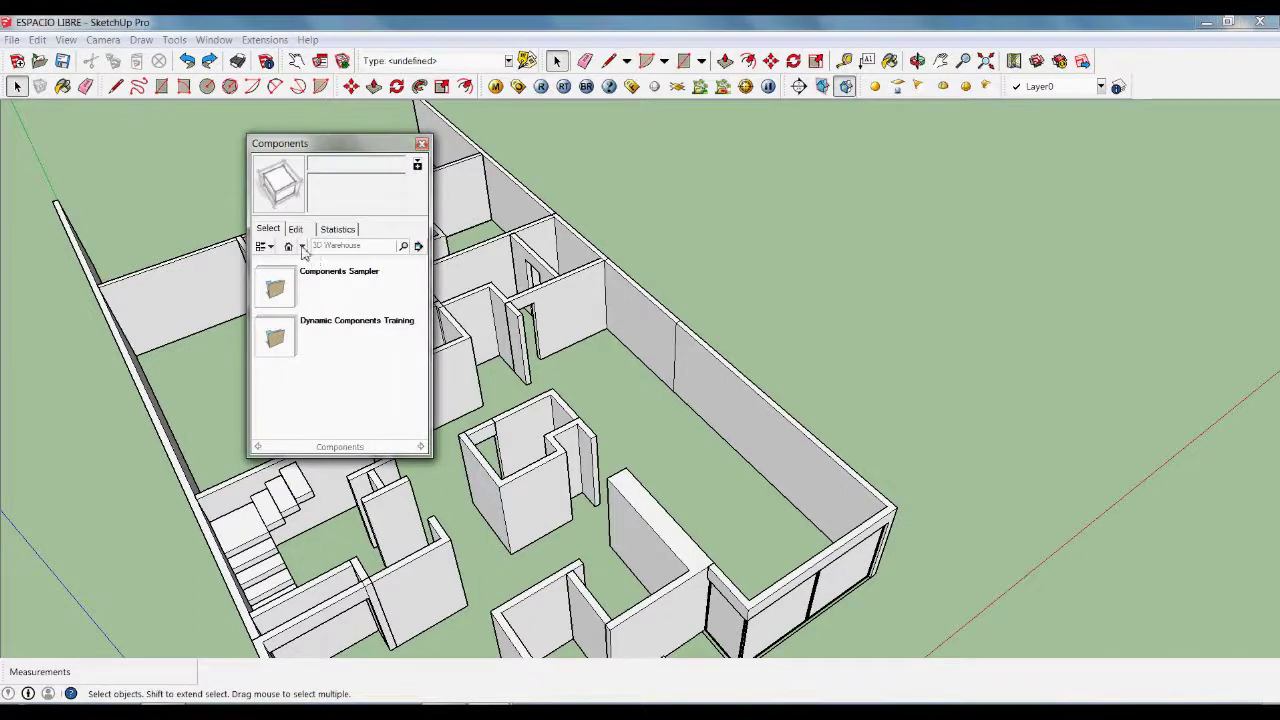
click(420, 248)
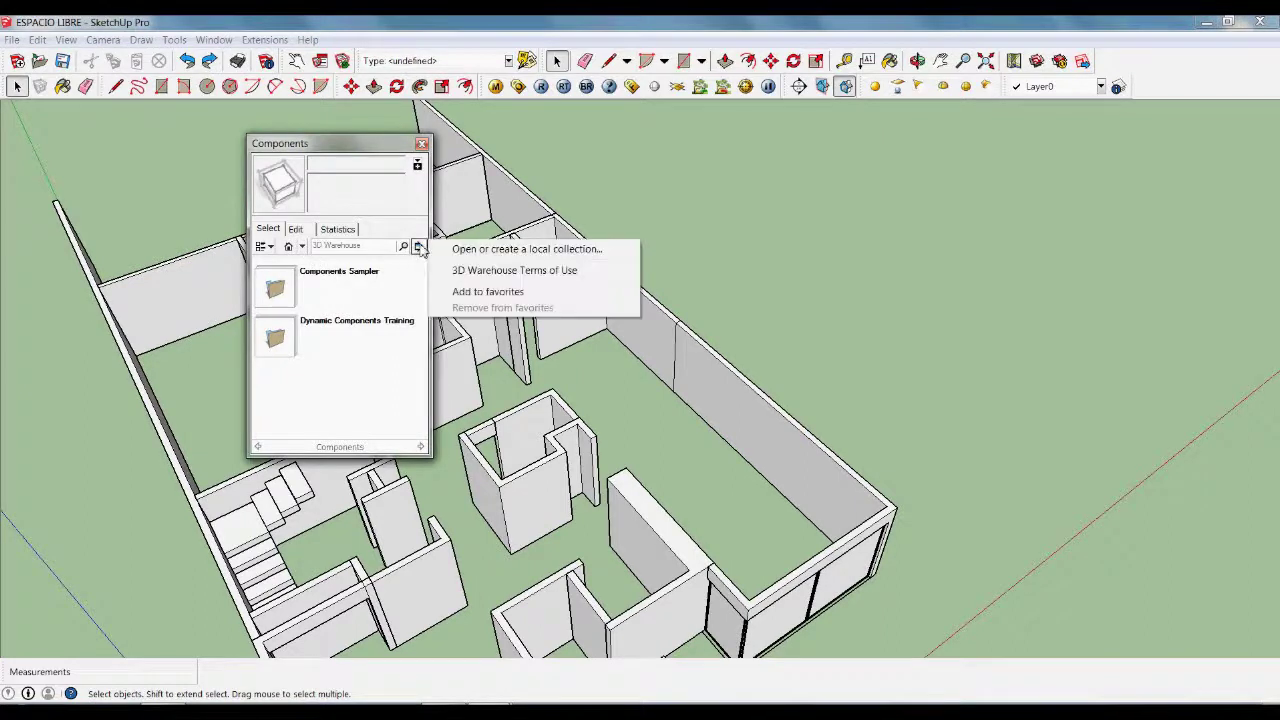
click(474, 266)
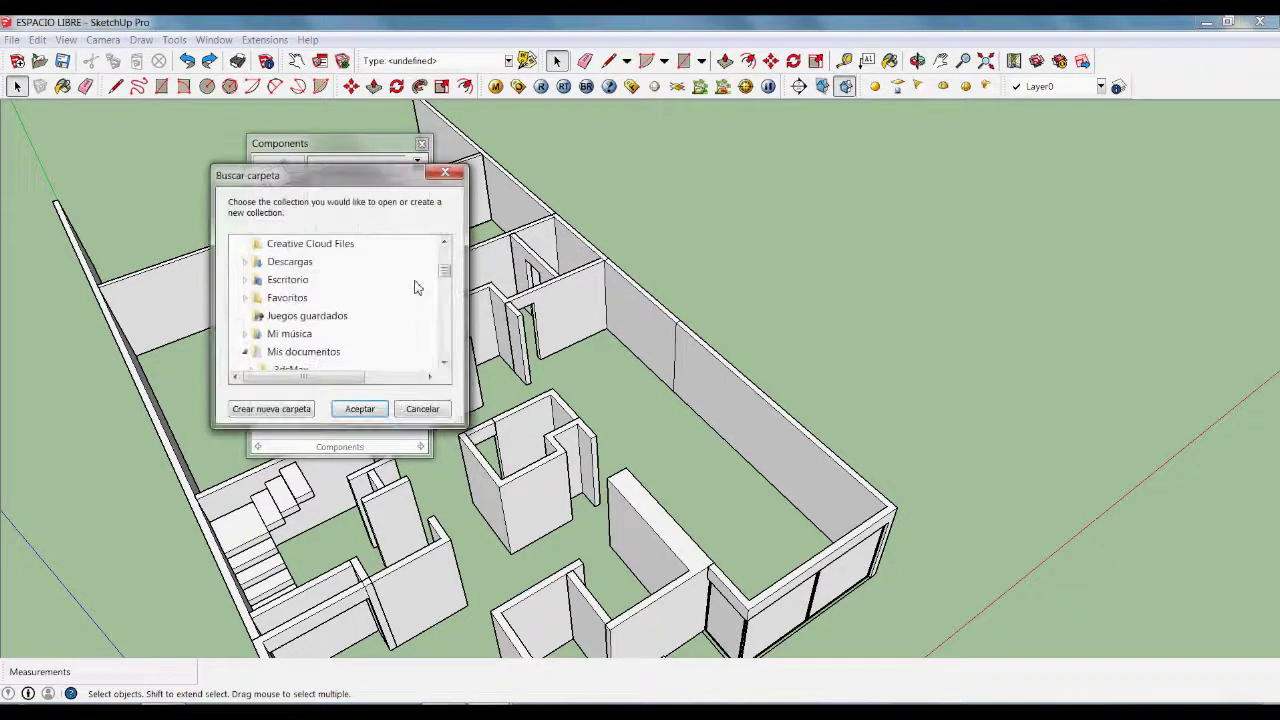
click(285, 280)
scroll(446, 262, down, 1)
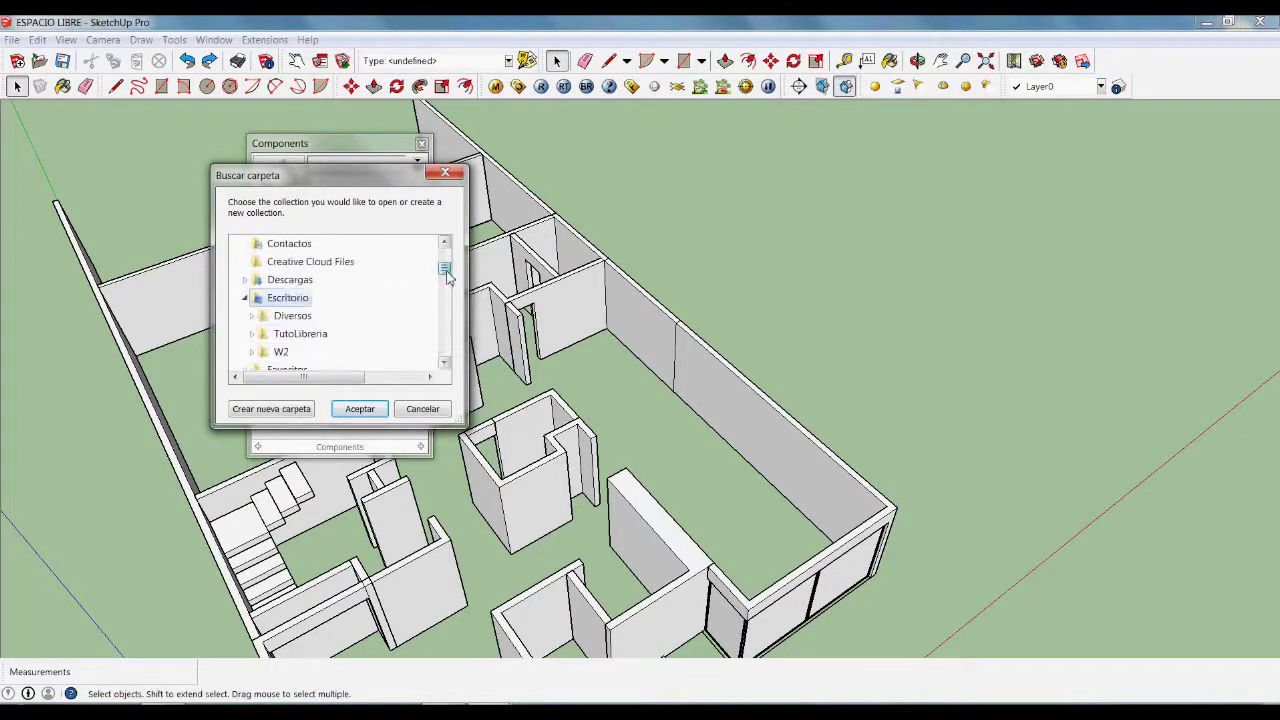
click(297, 334)
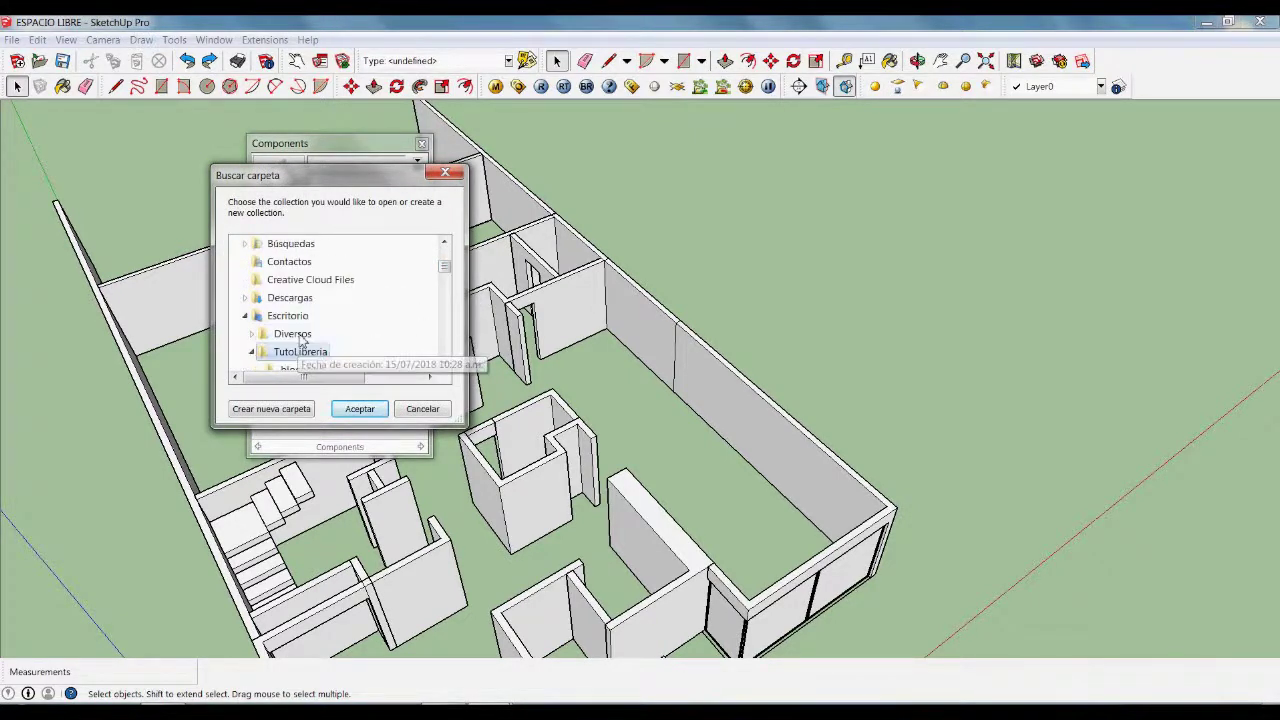
drag(444, 266, 444, 272)
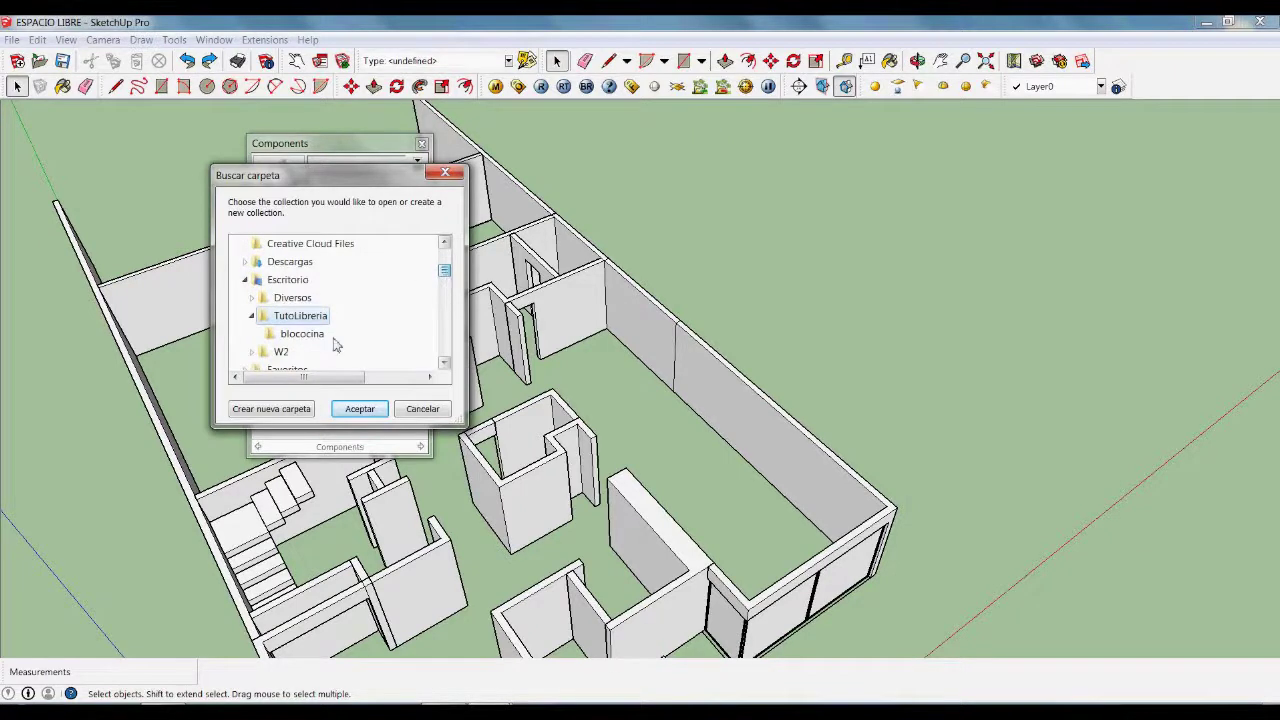
click(305, 334)
click(360, 408)
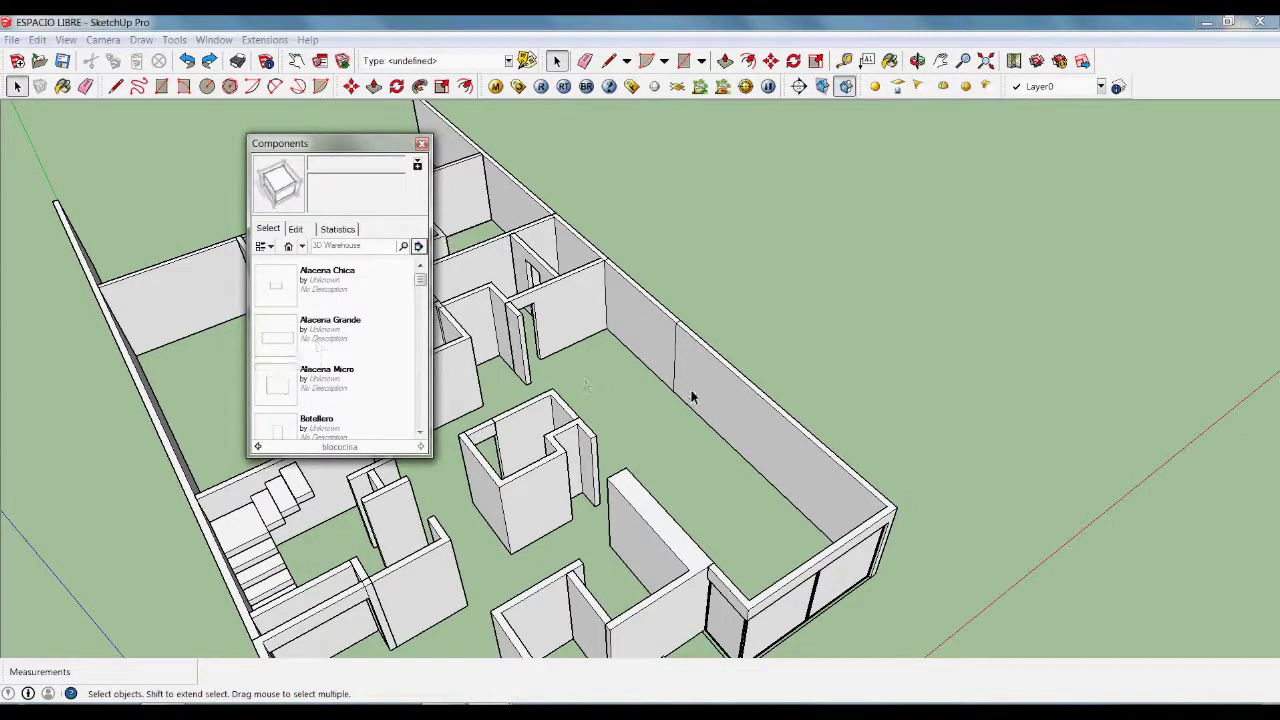
Step: Draw a closed line outline 60 cm wide along the kitchen's right wall corner
mouse_move(823, 343)
middle_down()
mouse_move(757, 429)
mouse_move(529, 364)
middle_up()
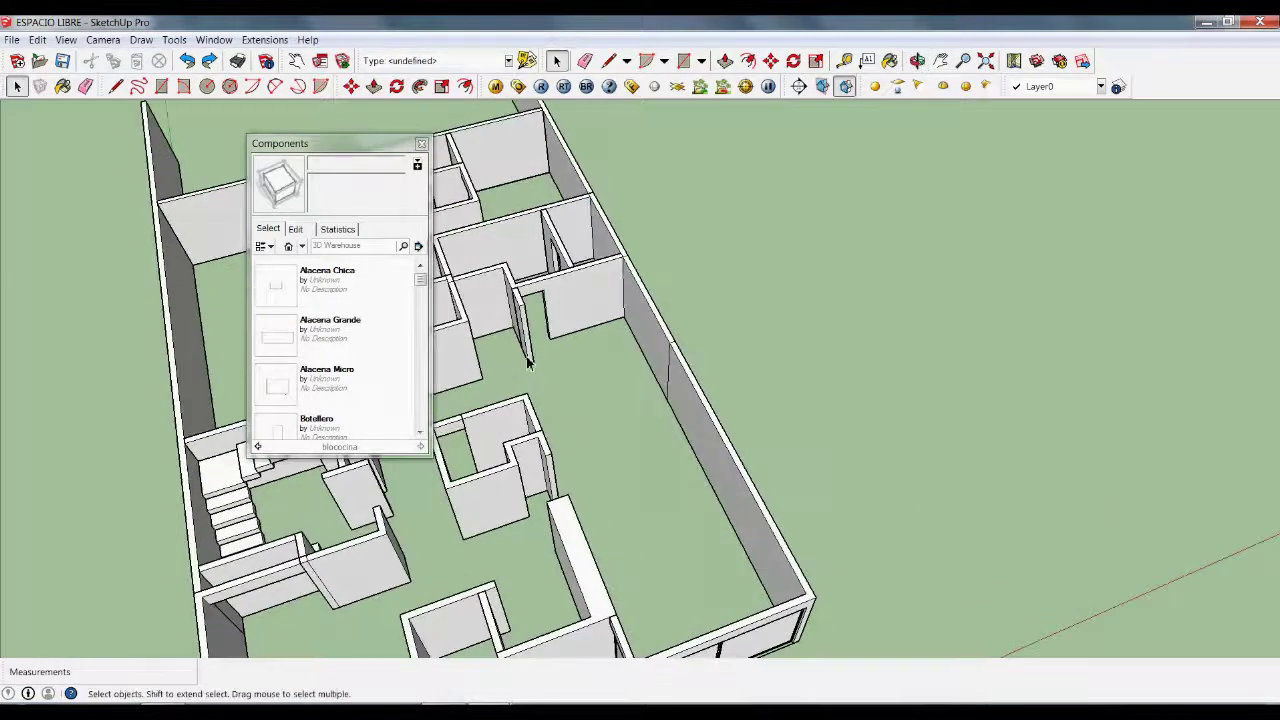
scroll(529, 364, up, 5)
middle_drag(606, 323, 651, 400)
scroll(656, 391, up, 2)
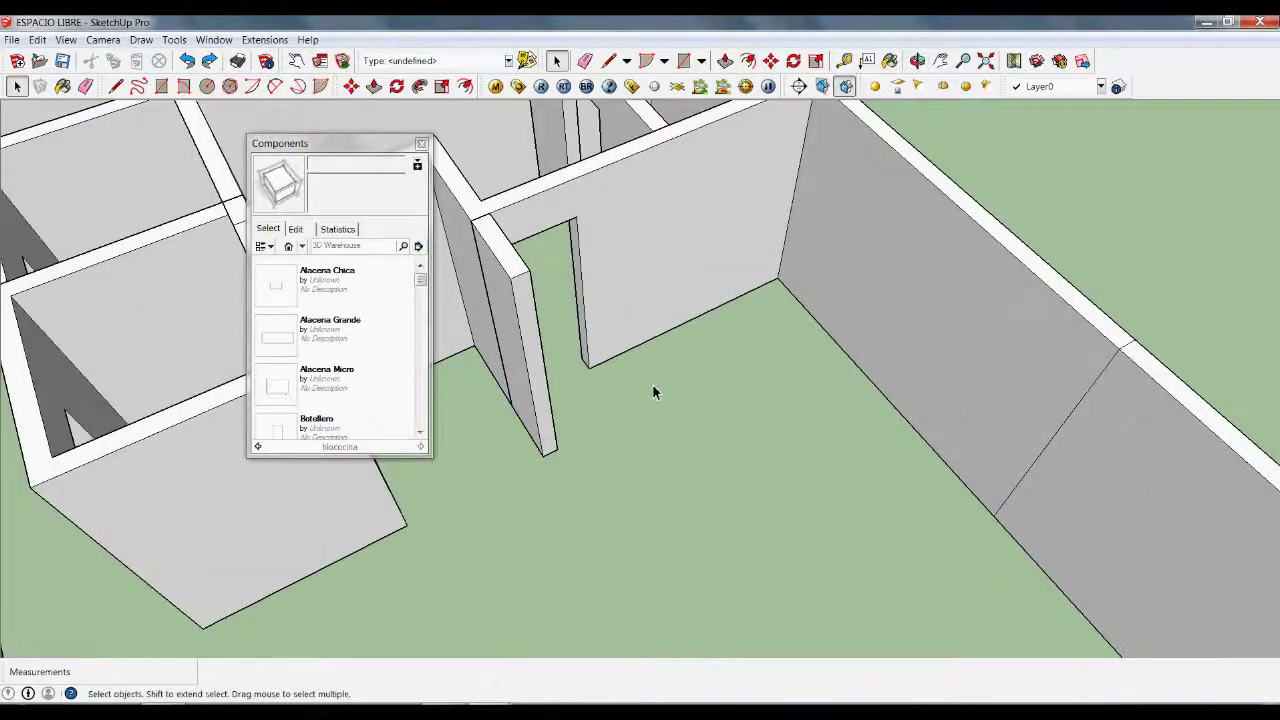
key(l)
click(588, 368)
text(60)
key(Return)
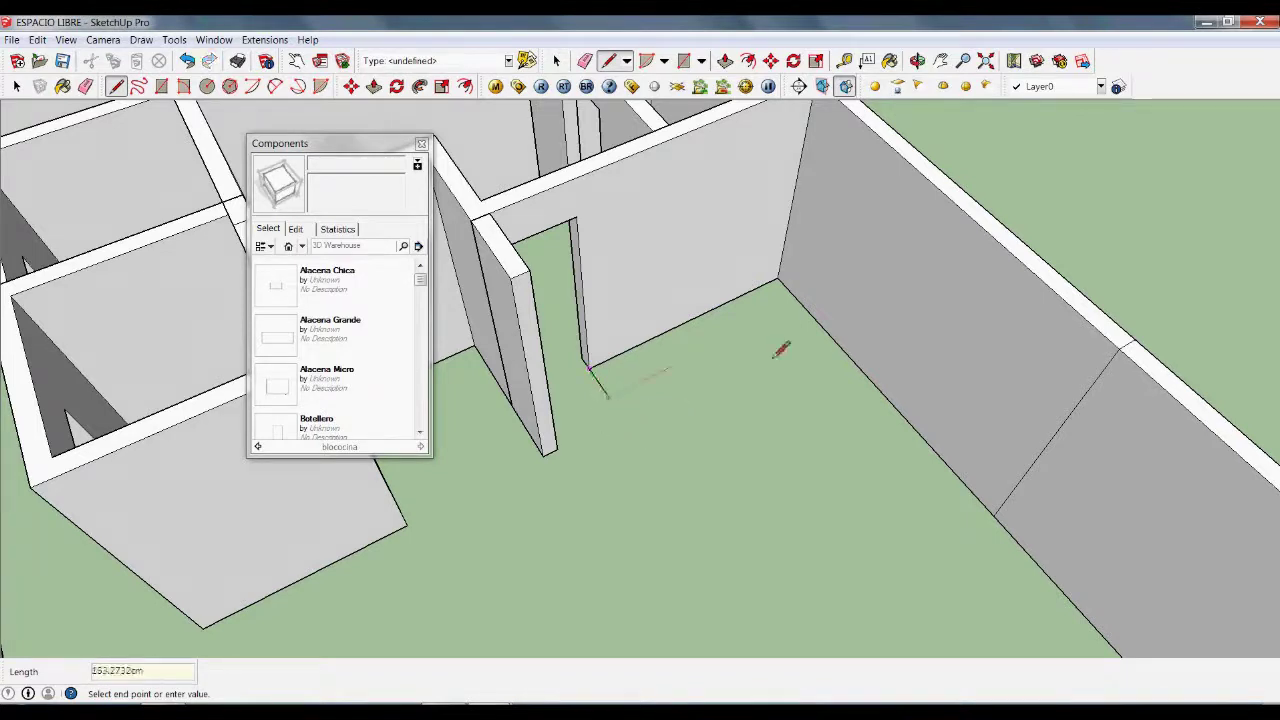
click(805, 320)
click(1003, 520)
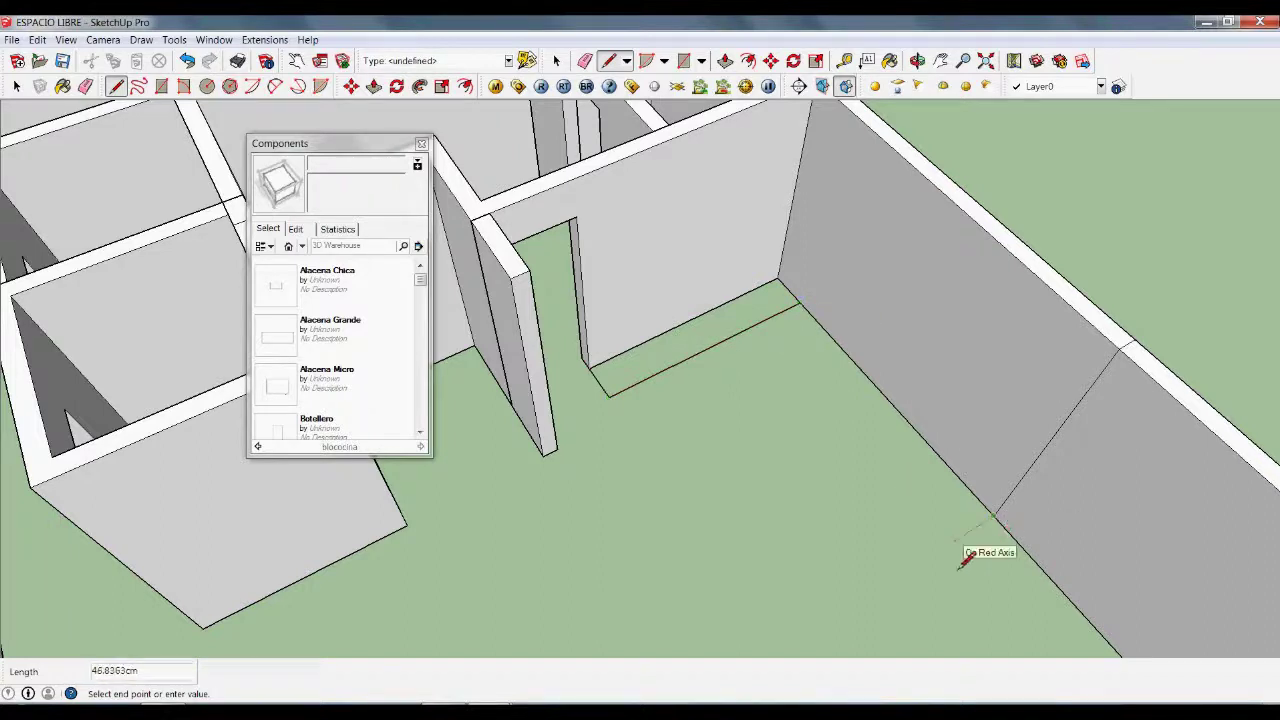
text(60)
key(Return)
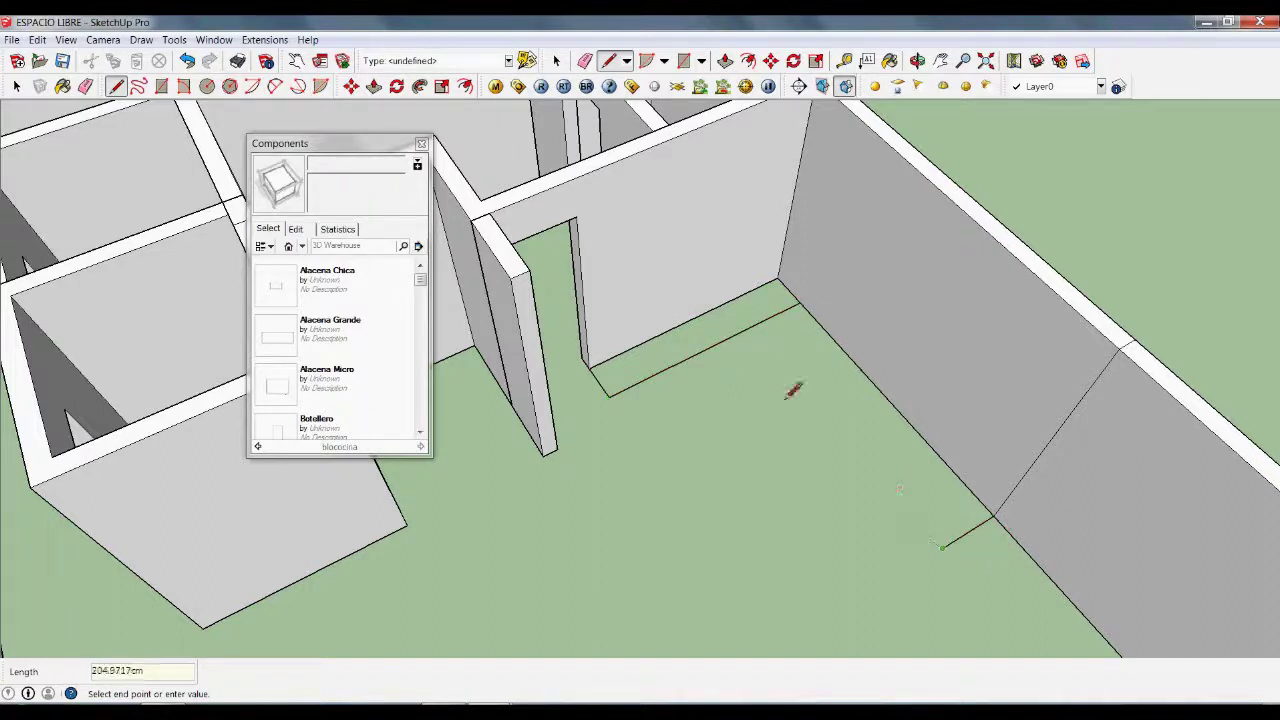
click(754, 330)
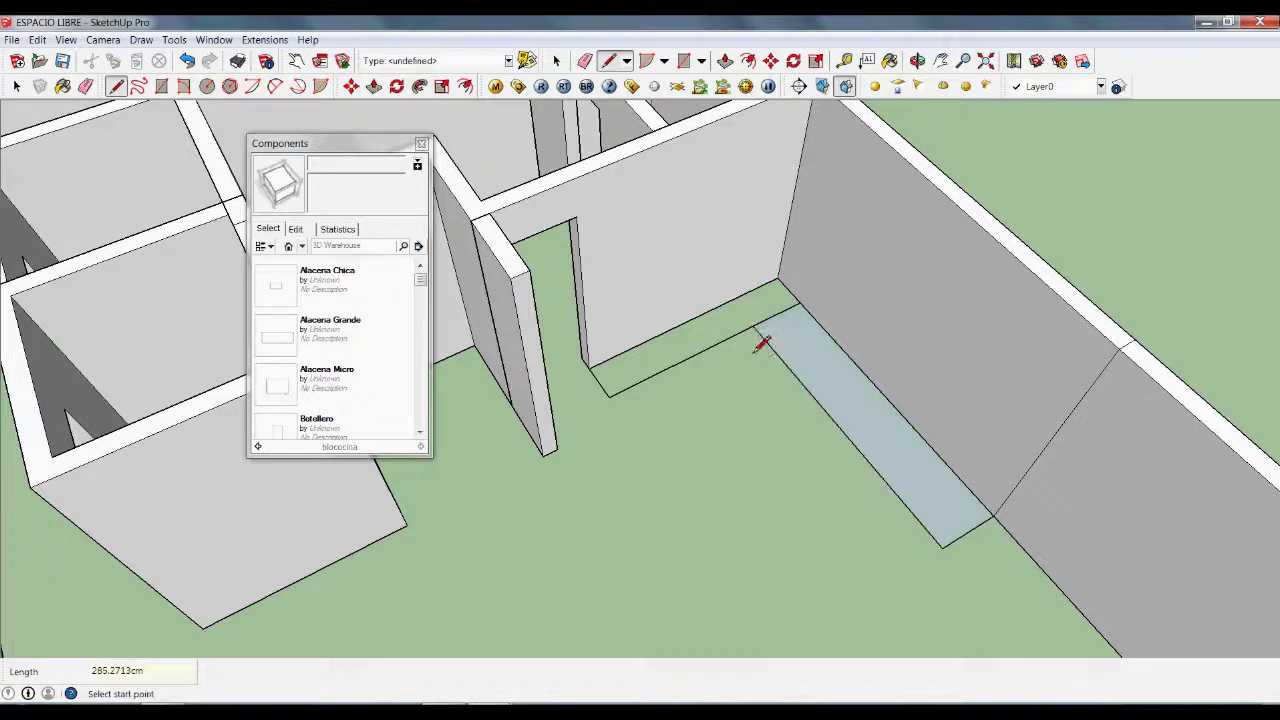
Step: Draw a rectangle strip along the kitchen's back wall
key(r)
click(780, 283)
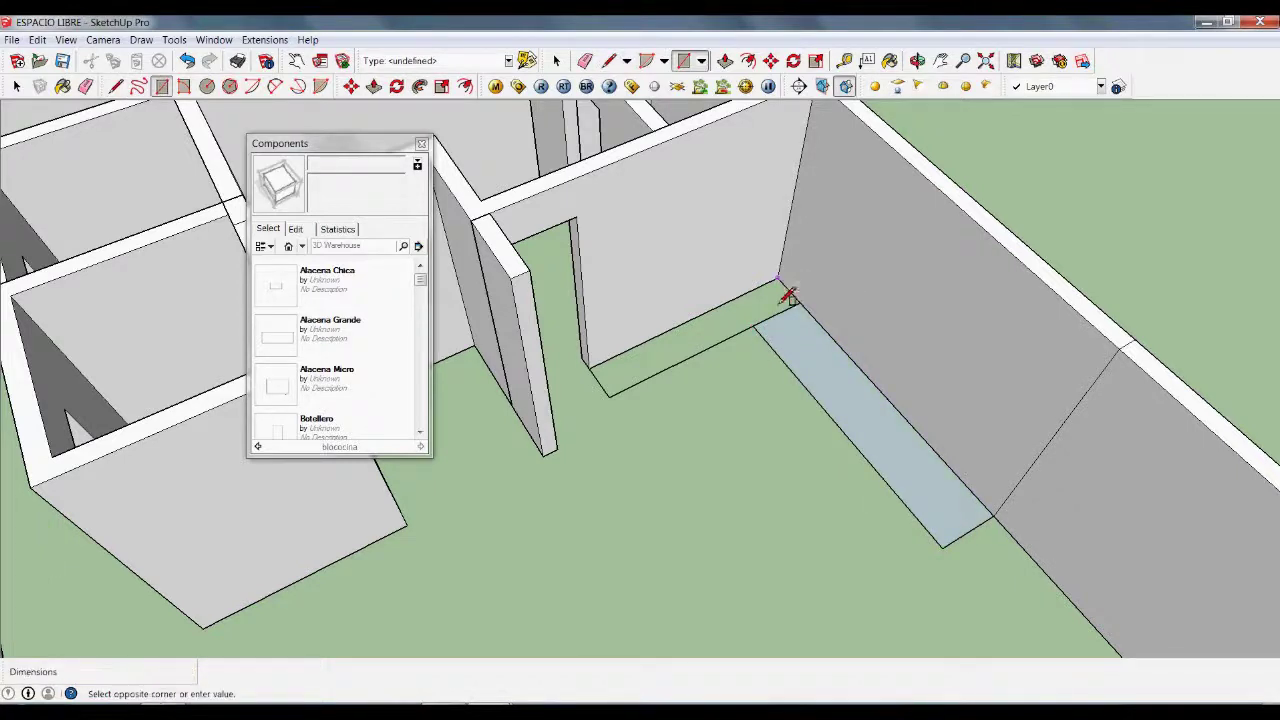
click(618, 416)
scroll(666, 380, up, 3)
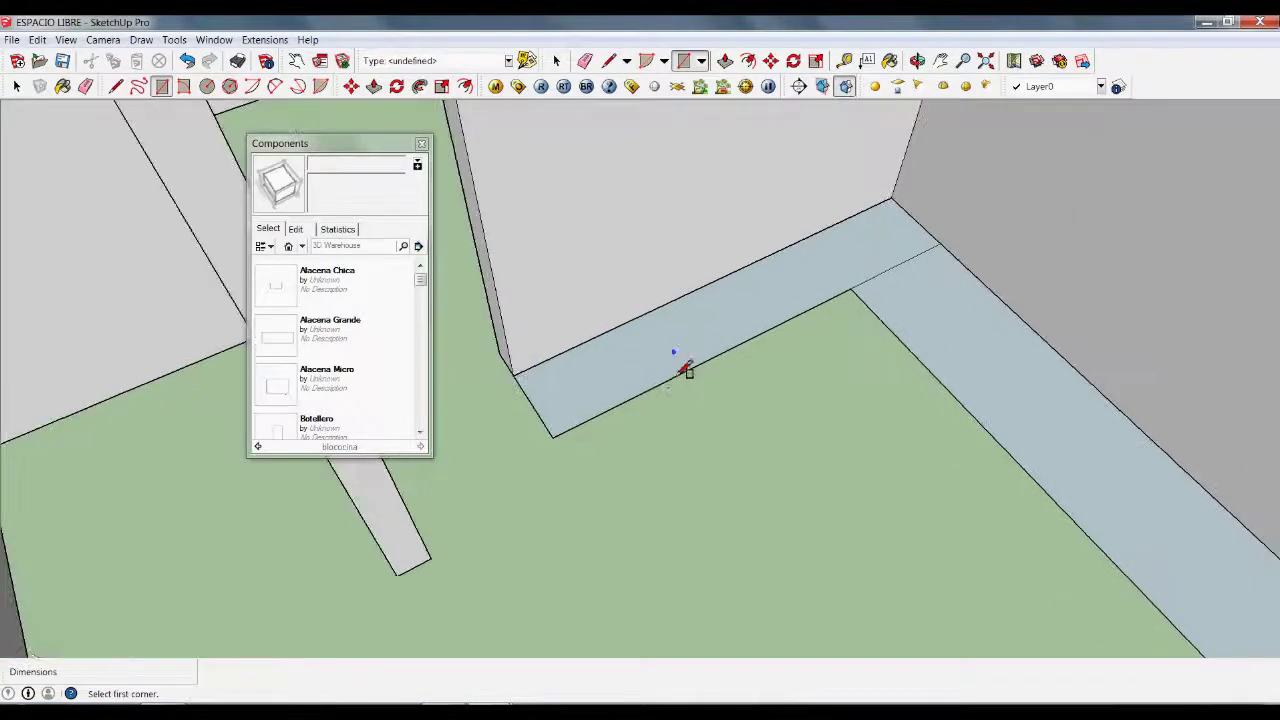
Step: Push/pull the back wall strip up 10 cm and the right strip by the same 10 cm
key(p)
click(687, 366)
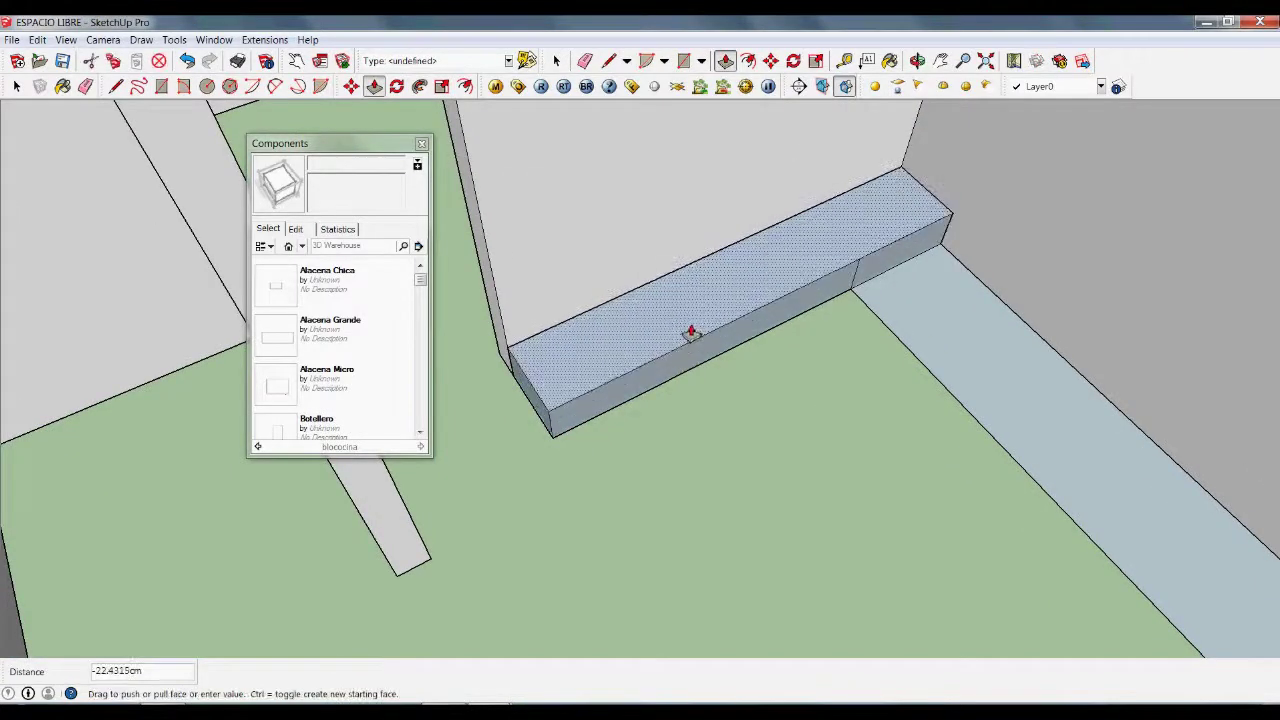
text(10)
key(Return)
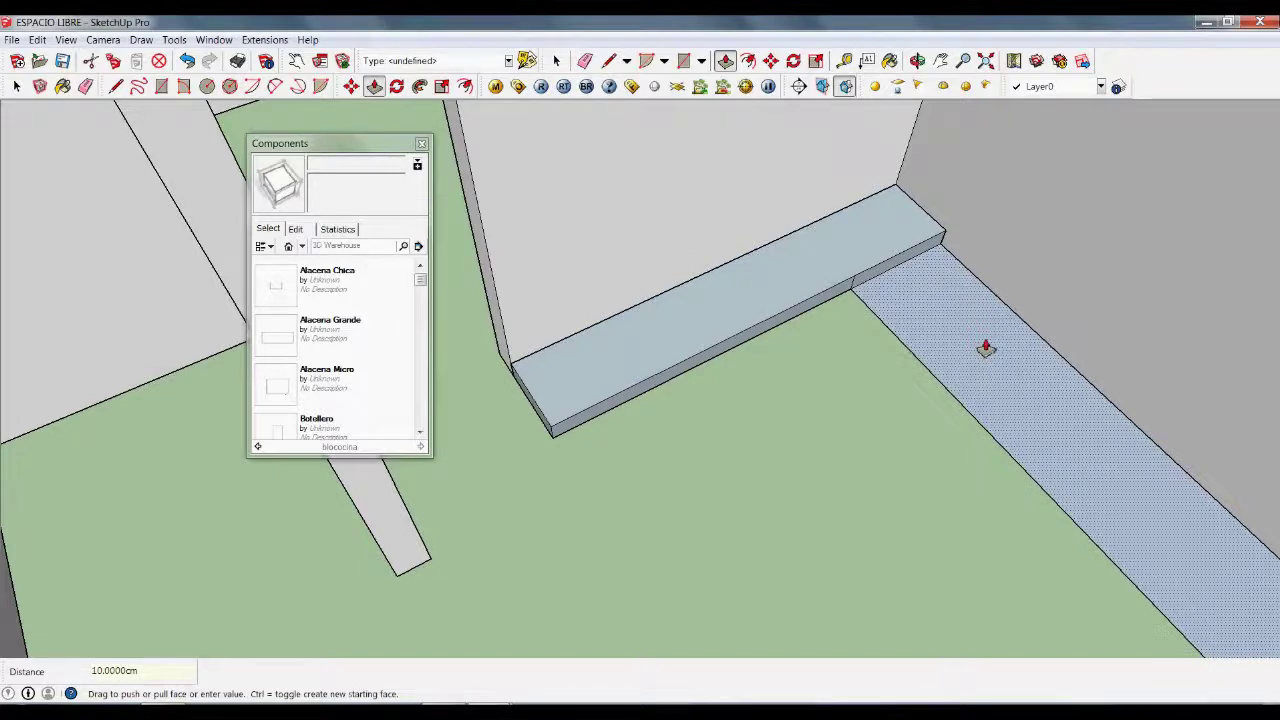
double_click(986, 340)
key(space)
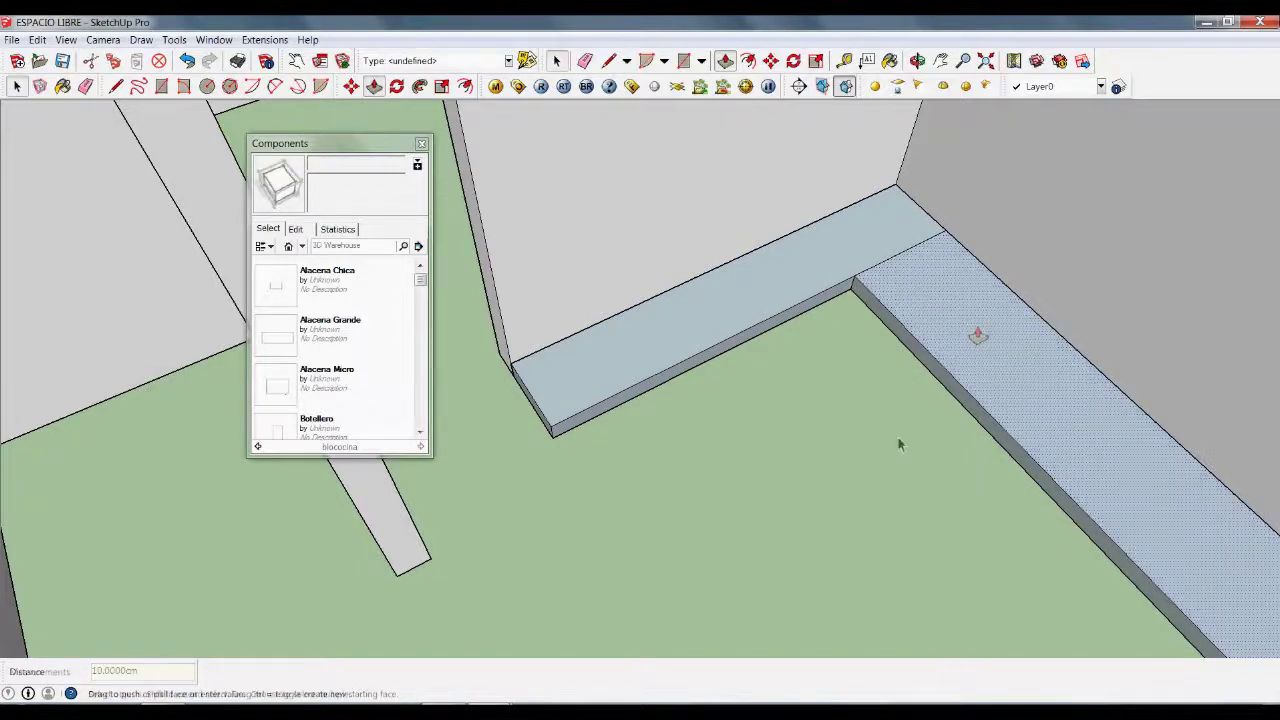
middle_drag(898, 437, 833, 458)
scroll(833, 458, down, 5)
scroll(690, 375, up, 4)
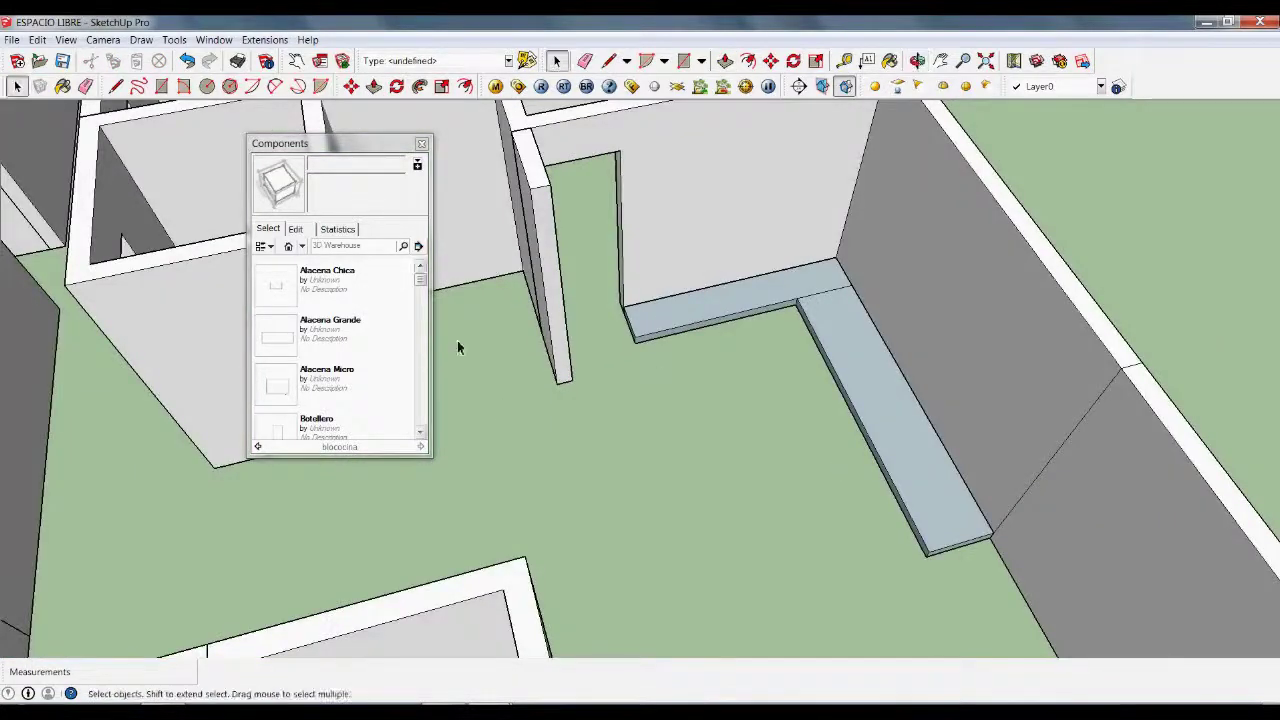
drag(421, 285, 436, 390)
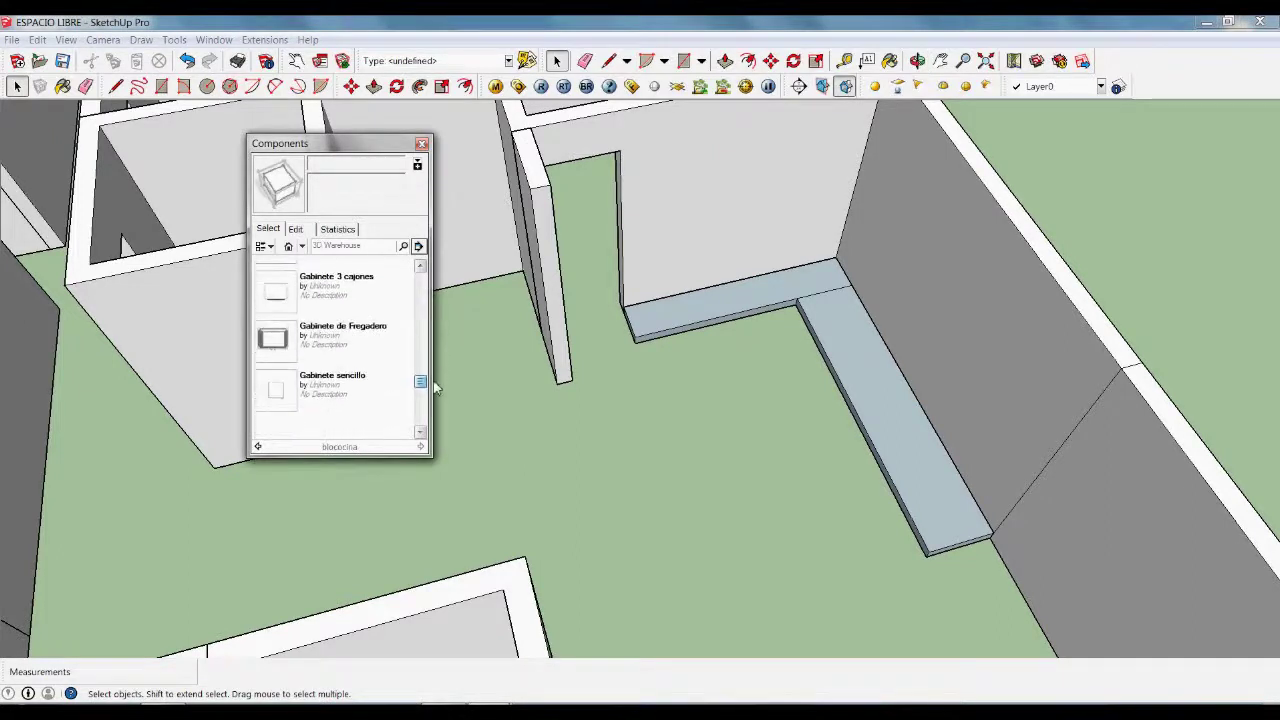
Step: Place a Gabinete de Fregadero sink cabinet on the kitchen floor
click(283, 345)
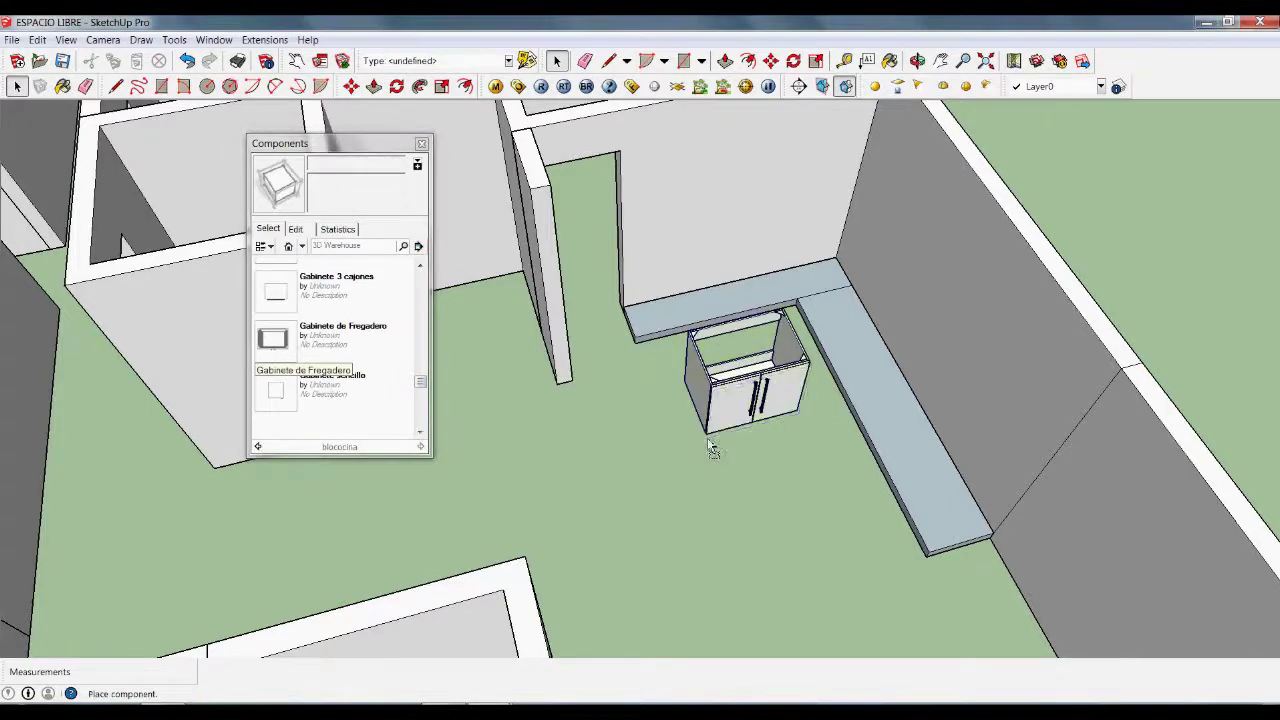
click(708, 443)
key(m)
scroll(690, 420, up, 2)
scroll(745, 400, up, 2)
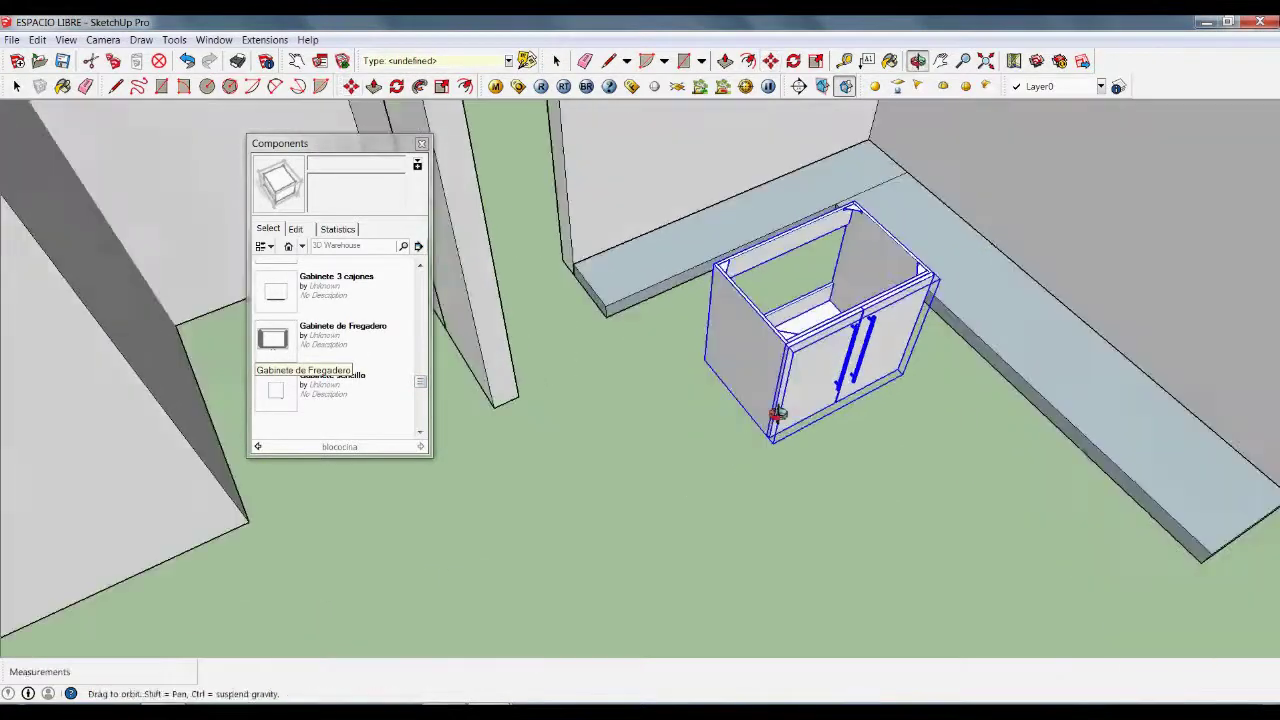
scroll(748, 421, up, 1)
scroll(688, 345, down, 1)
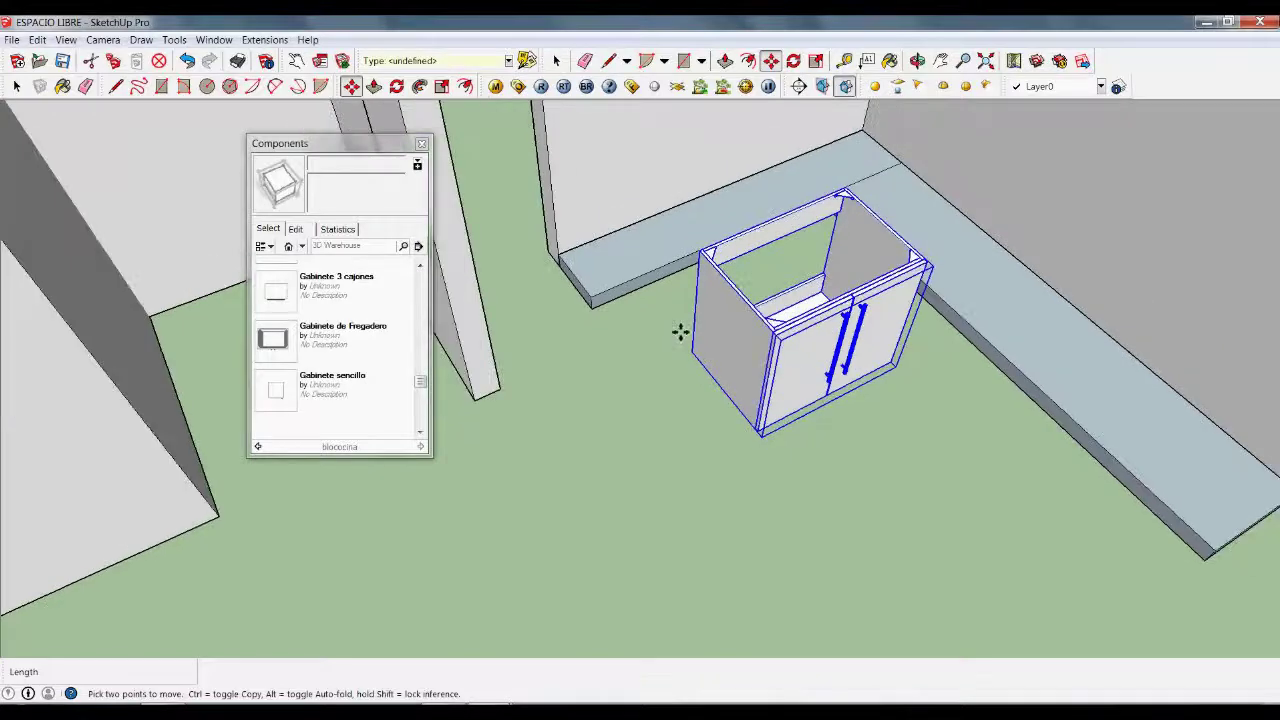
Step: Rotate the sink cabinet 90° on the floor plane to face the room
key(q)
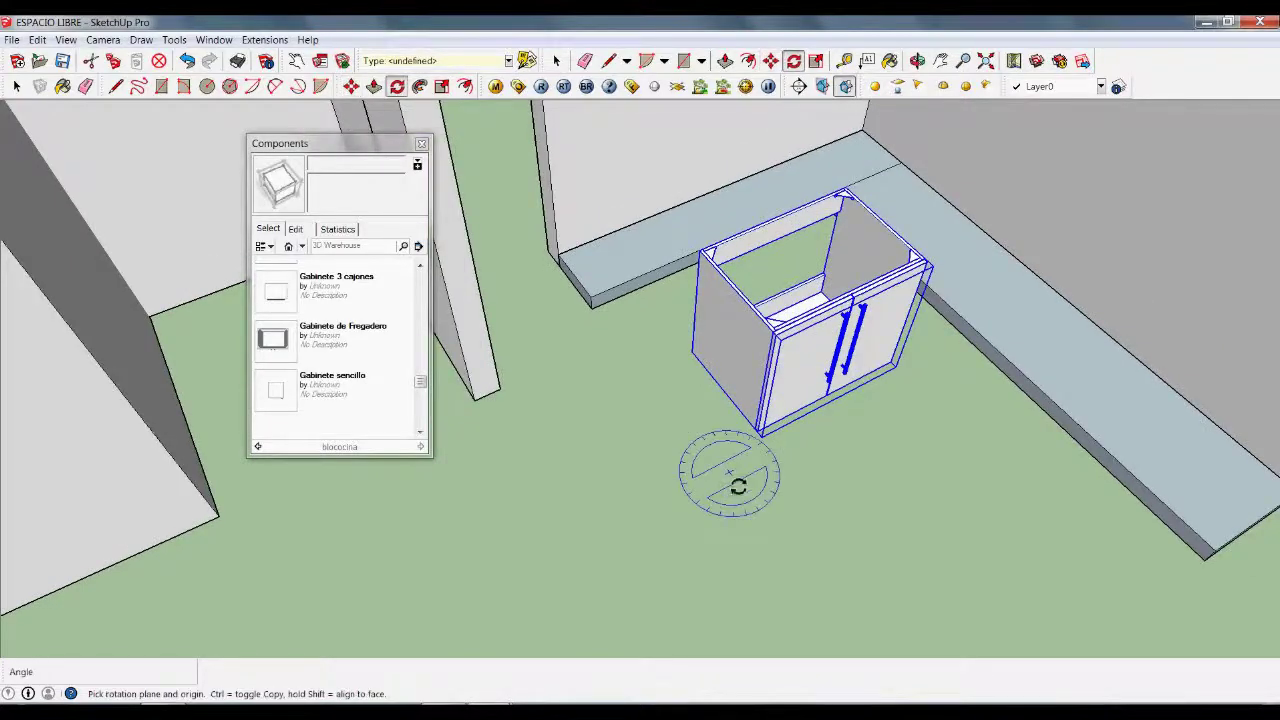
drag(679, 525, 762, 503)
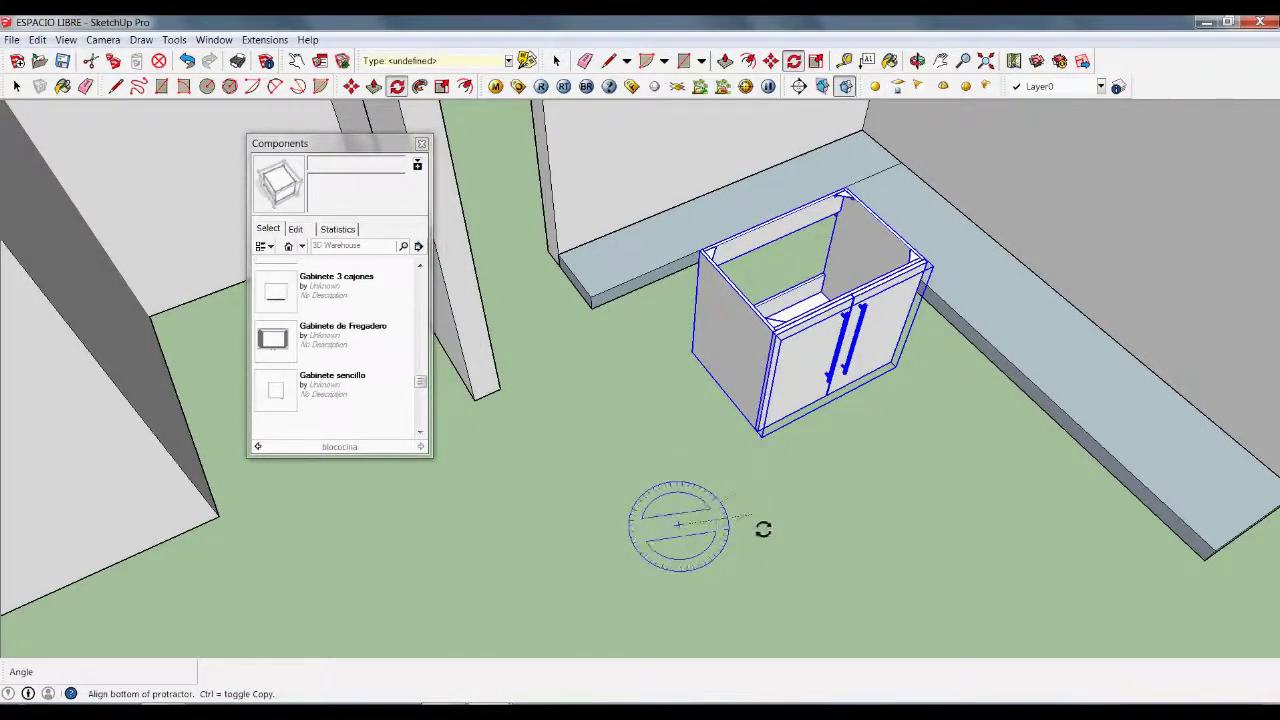
click(762, 505)
click(730, 592)
mouse_move(730, 592)
middle_down()
mouse_move(929, 582)
mouse_move(900, 537)
mouse_move(911, 543)
middle_up()
Step: Move the sink cabinet by its bottom corner snug against the wall on the raised base
key(m)
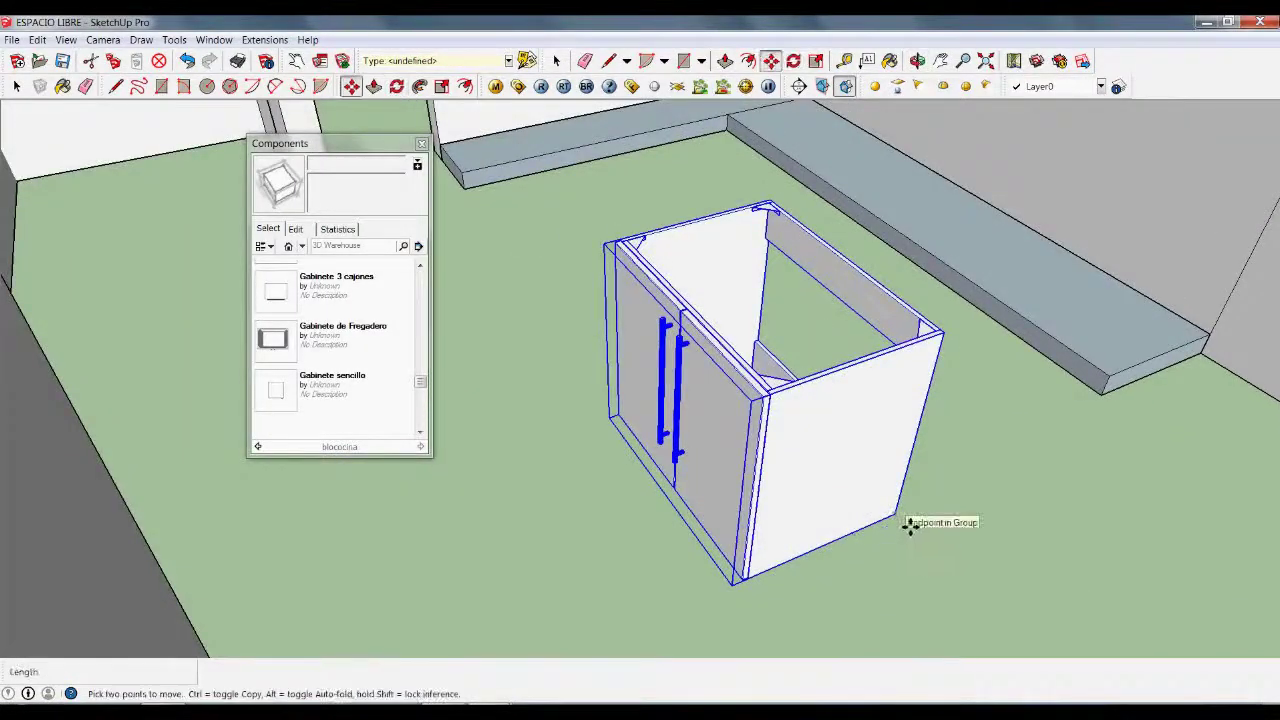
click(900, 519)
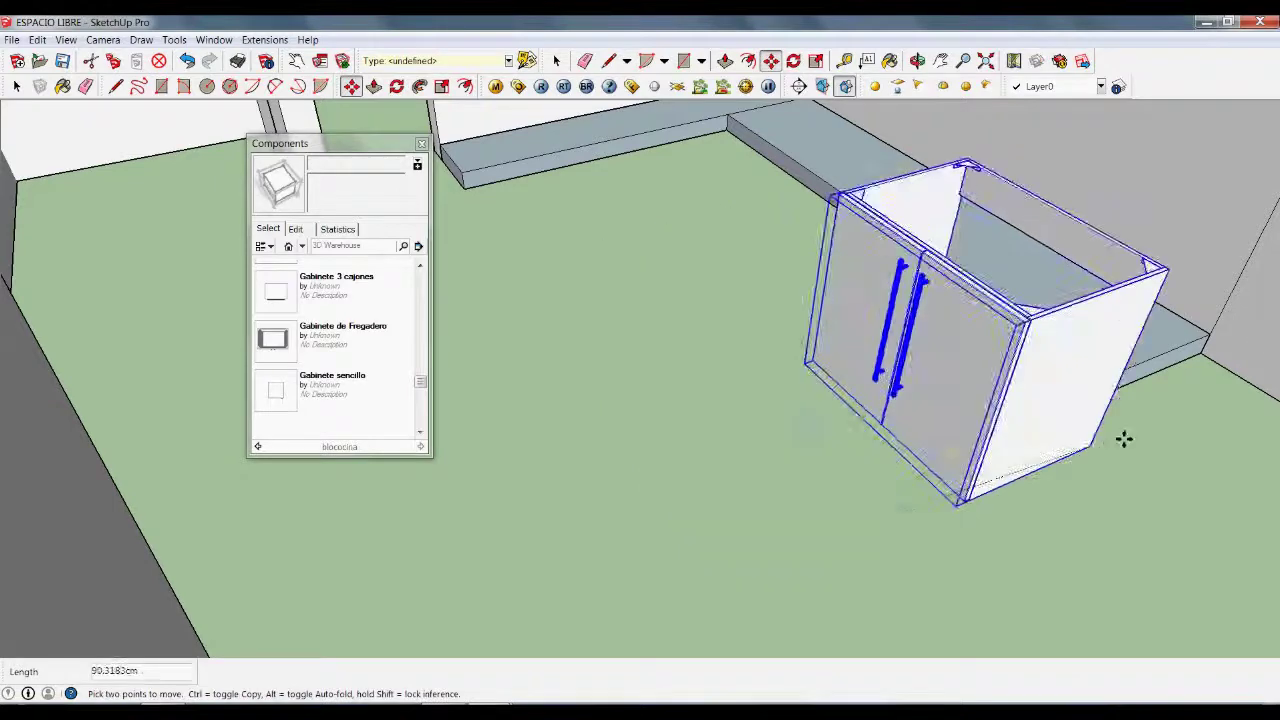
click(1220, 345)
key(space)
click(962, 476)
mouse_move(964, 479)
middle_down()
mouse_move(883, 403)
mouse_move(983, 527)
mouse_move(717, 451)
mouse_move(860, 417)
mouse_move(863, 161)
middle_up()
scroll(863, 161, up, 2)
middle_drag(734, 444, 745, 414)
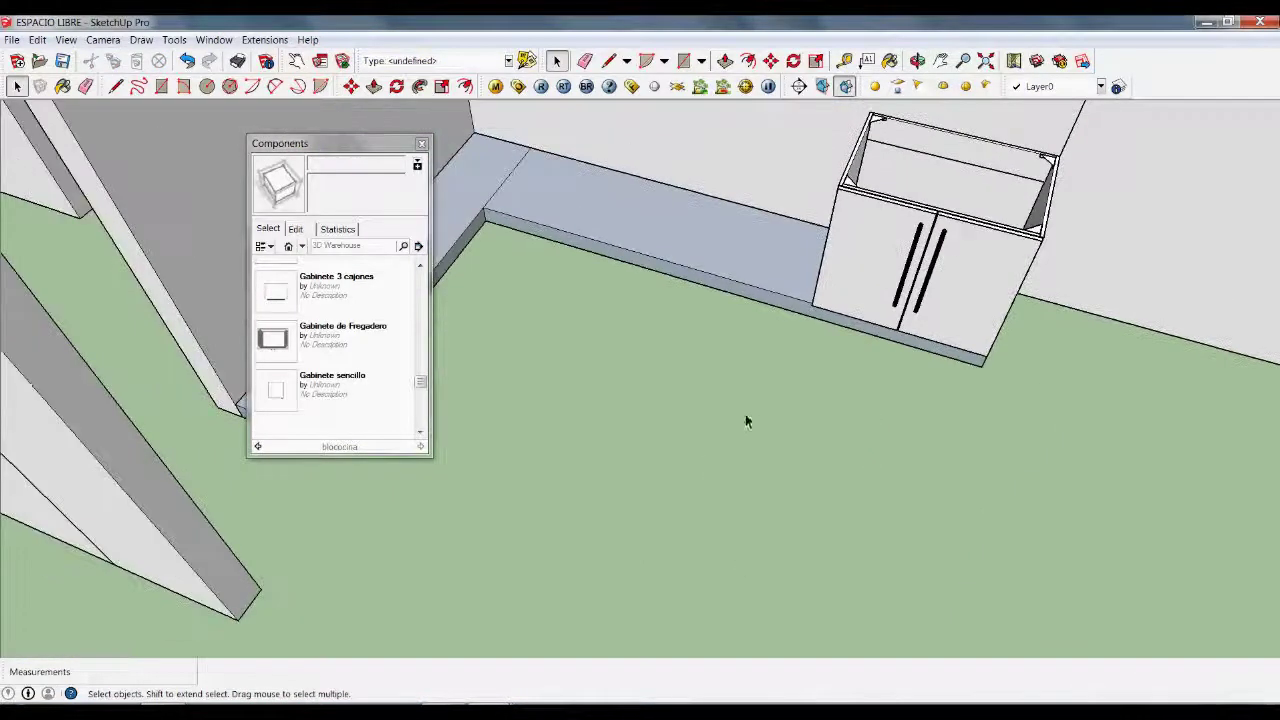
mouse_move(419, 503)
middle_down()
mouse_move(823, 514)
mouse_move(766, 529)
mouse_move(686, 503)
mouse_move(486, 378)
middle_up()
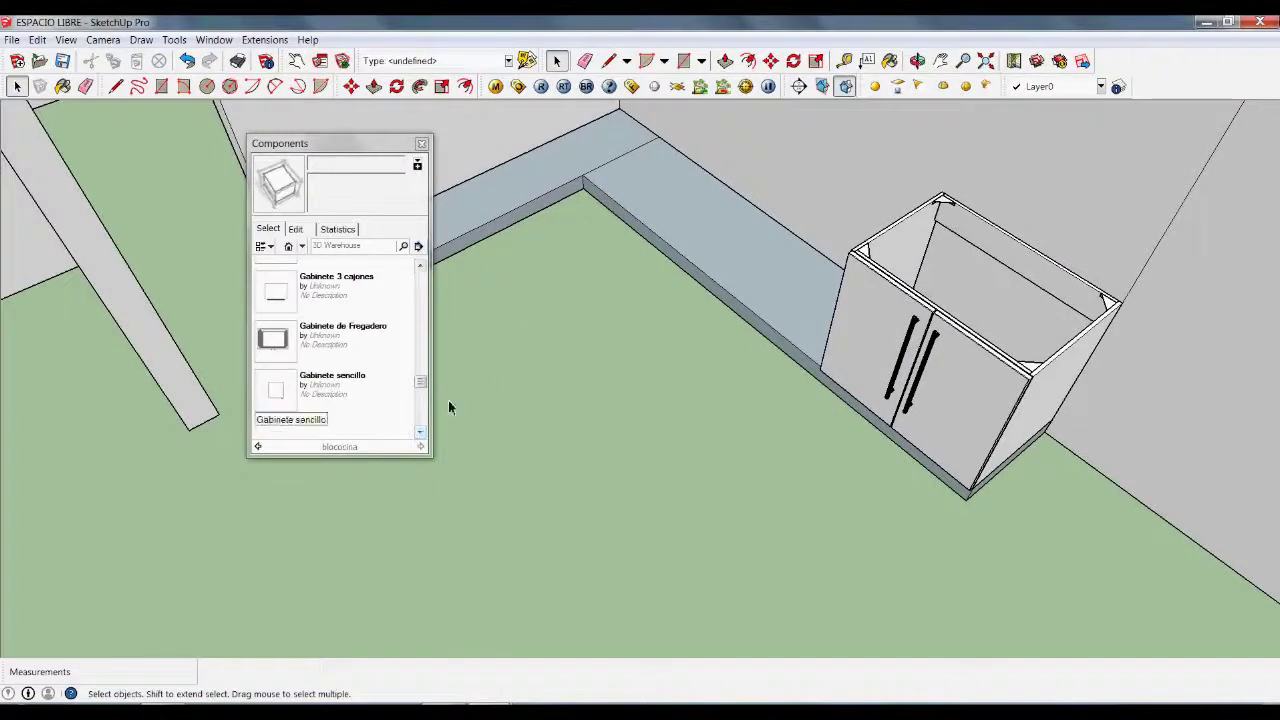
click(421, 268)
Step: Scroll the component list and place an Alacena Grande cupboard on the kitchen floor
click(421, 268)
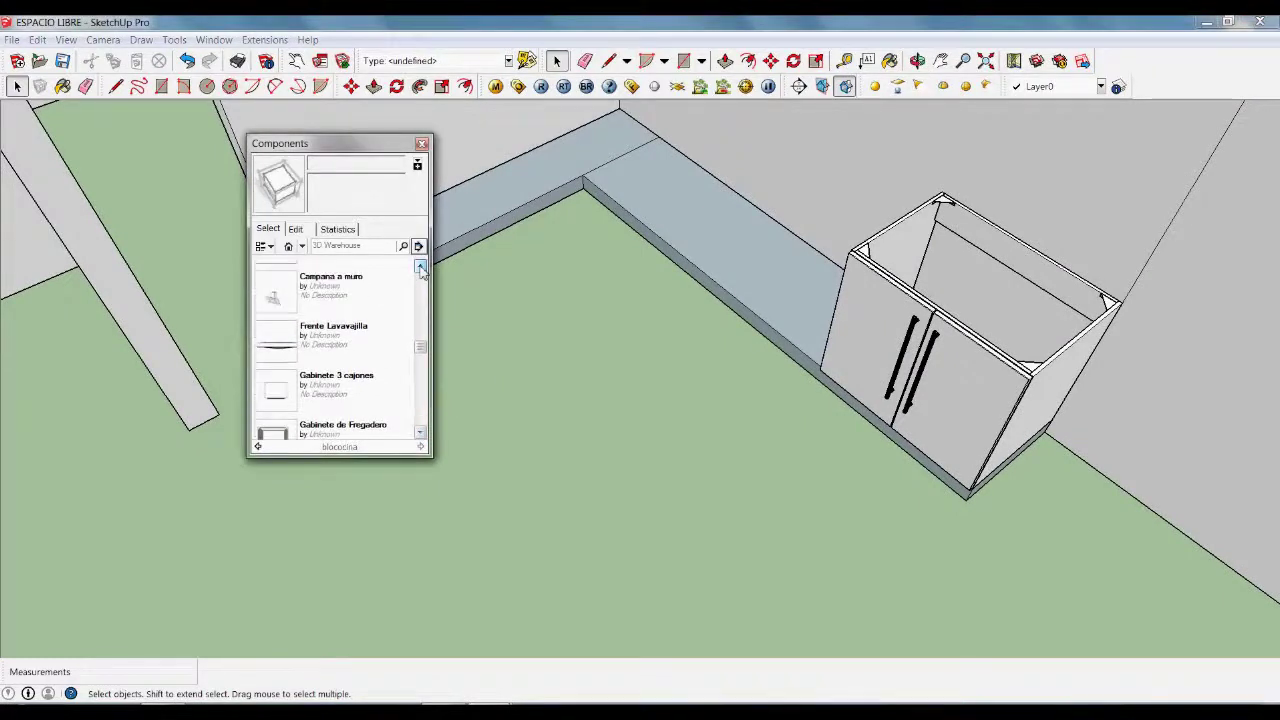
click(421, 268)
click(421, 268)
click(421, 268)
click(421, 268)
click(421, 268)
click(421, 268)
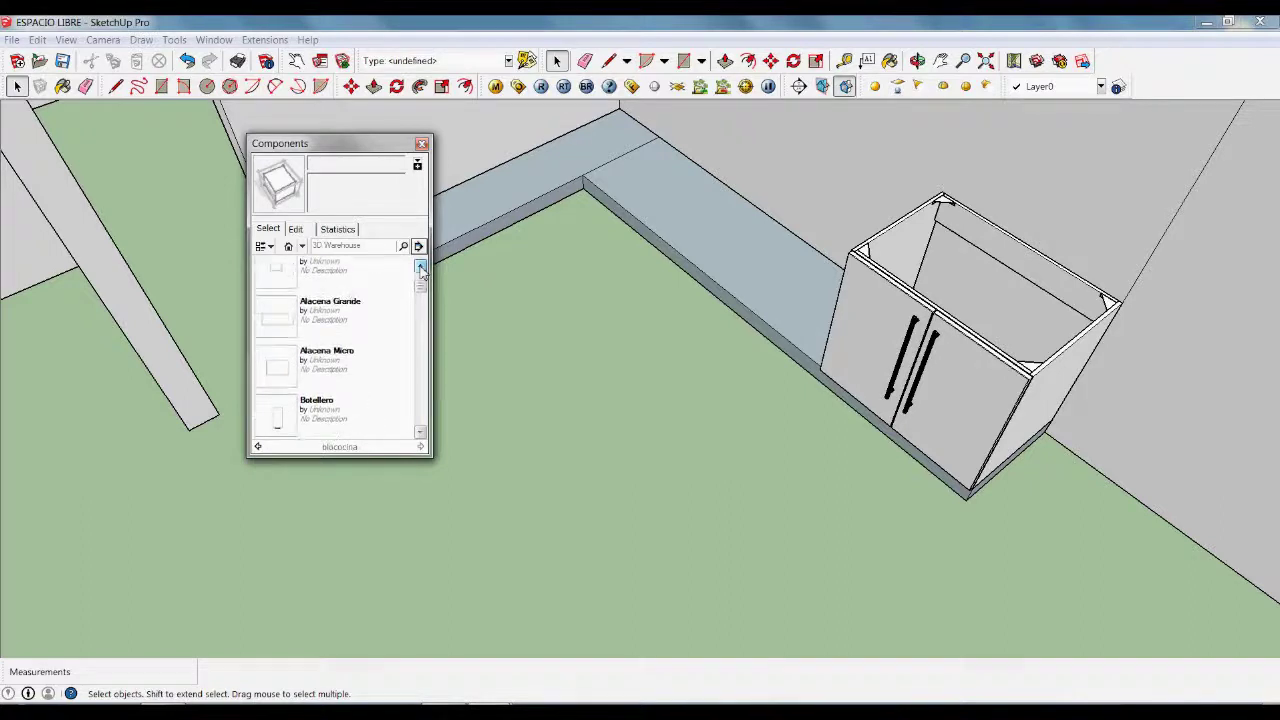
click(306, 322)
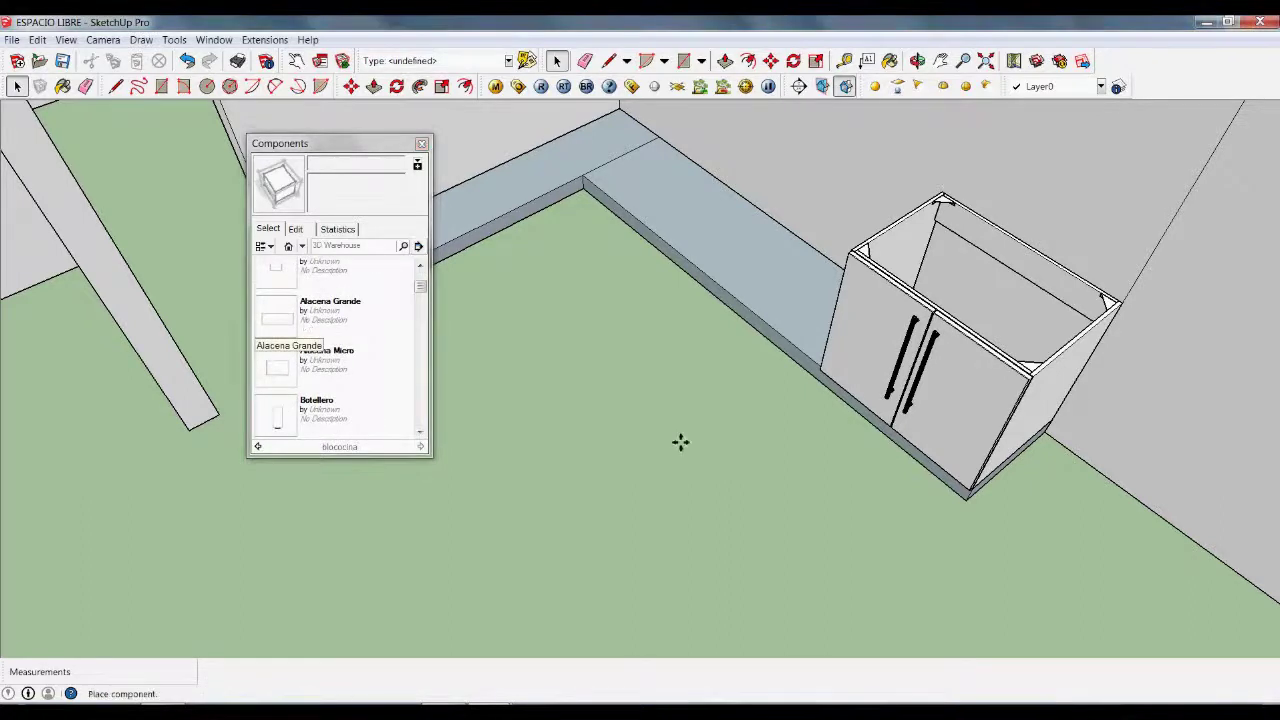
click(603, 568)
Step: Rotate the Alacena Grande cupboard to face the kitchen wall
key(q)
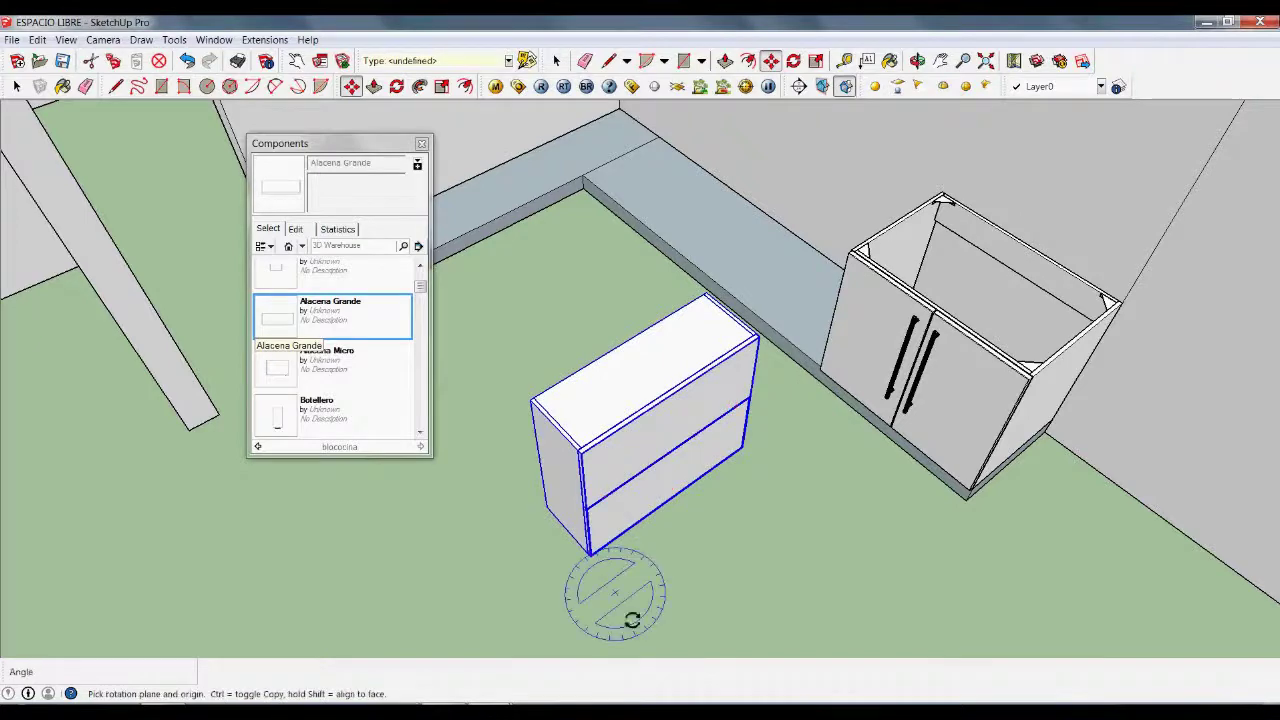
middle_drag(623, 605, 634, 586)
click(634, 586)
click(700, 540)
click(720, 457)
middle_drag(720, 457, 860, 615)
scroll(845, 628, up, 2)
scroll(849, 629, up, 2)
scroll(849, 623, up, 1)
Step: Move the cupboard by its corner onto the top of the sink cabinet
key(m)
scroll(812, 606, up, 1)
scroll(812, 606, up, 2)
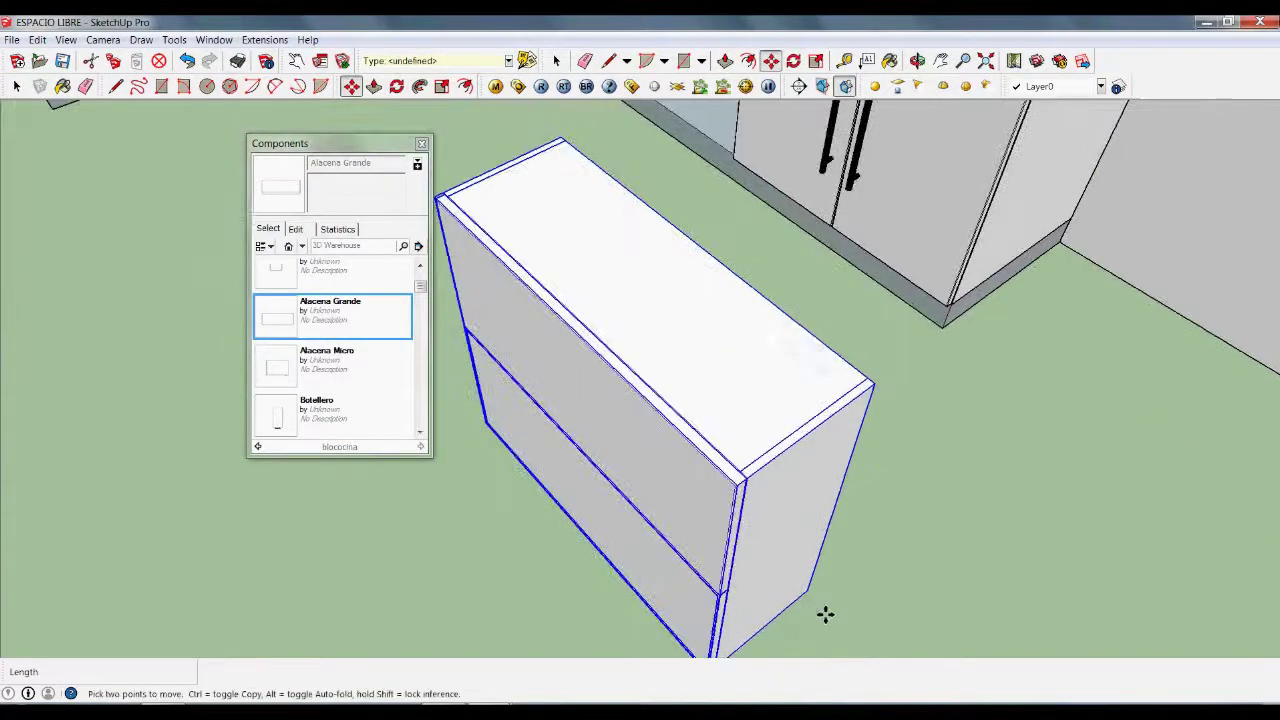
click(820, 605)
scroll(1140, 115, down, 1)
scroll(1031, 171, up, 1)
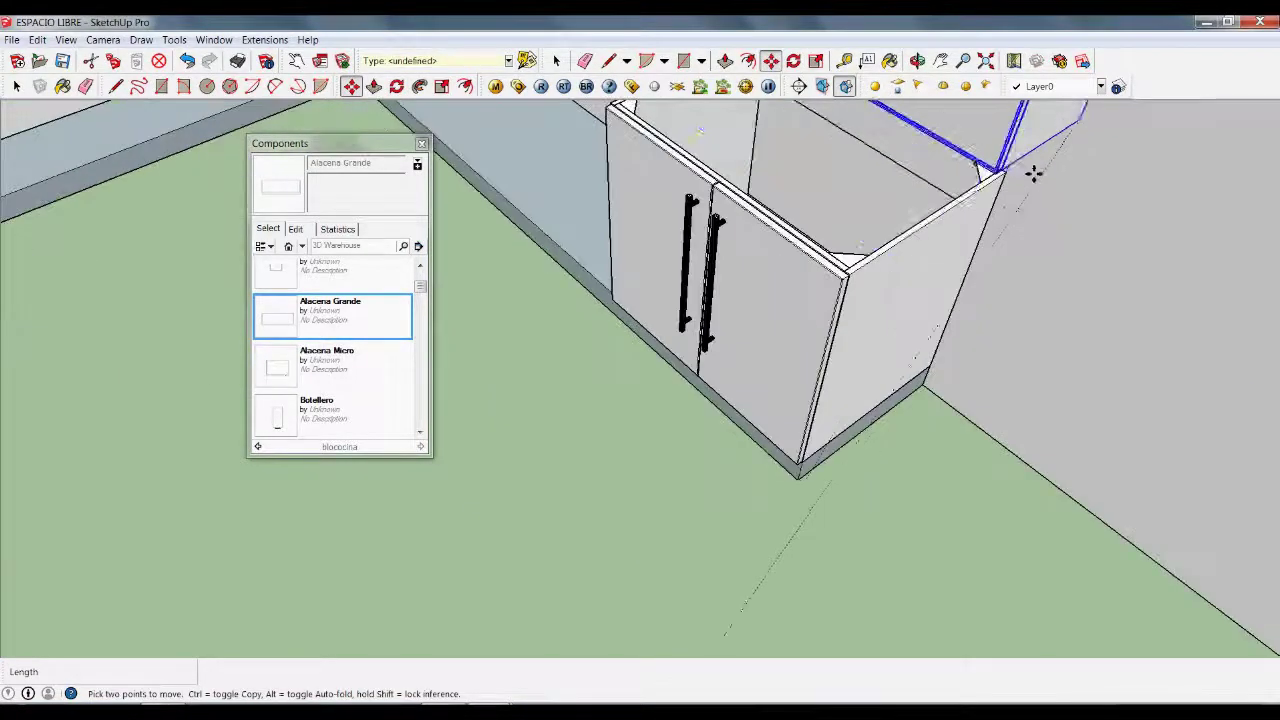
scroll(1017, 200, up, 1)
click(1027, 168)
scroll(760, 295, down, 1)
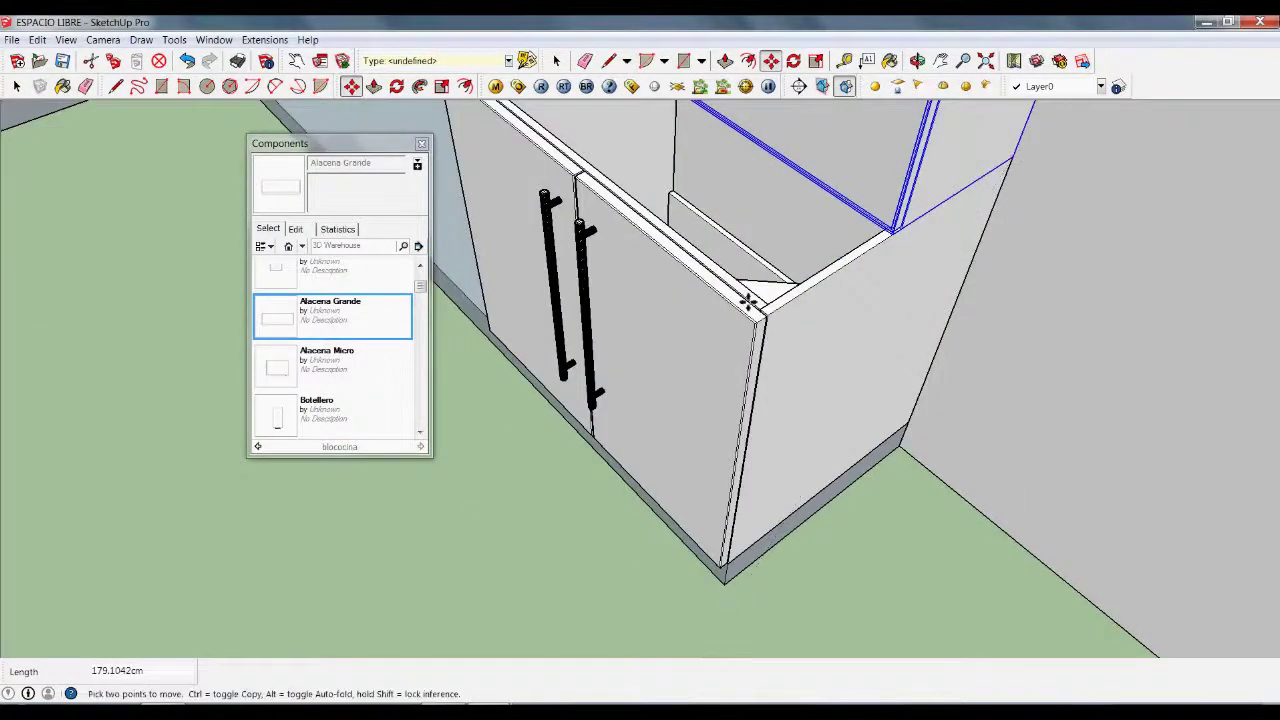
scroll(770, 300, down, 2)
scroll(780, 305, down, 2)
scroll(784, 310, down, 2)
scroll(784, 310, down, 3)
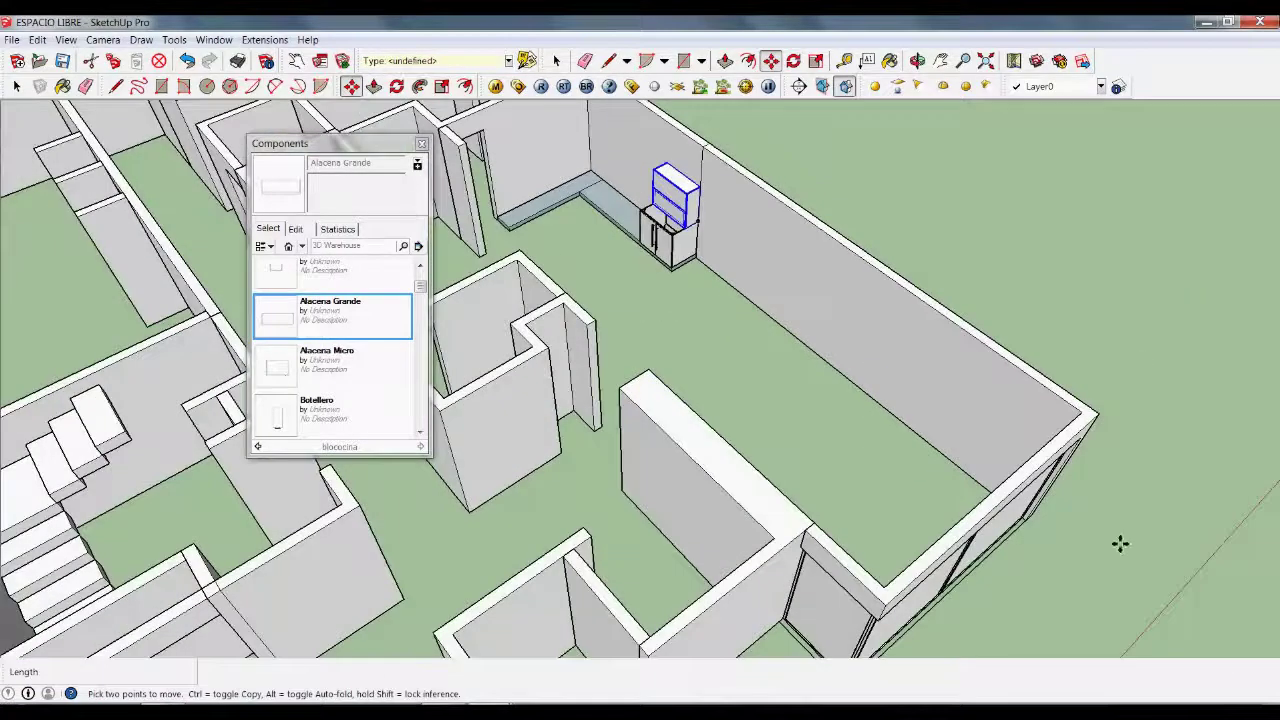
scroll(1065, 554, up, 2)
scroll(1030, 500, up, 2)
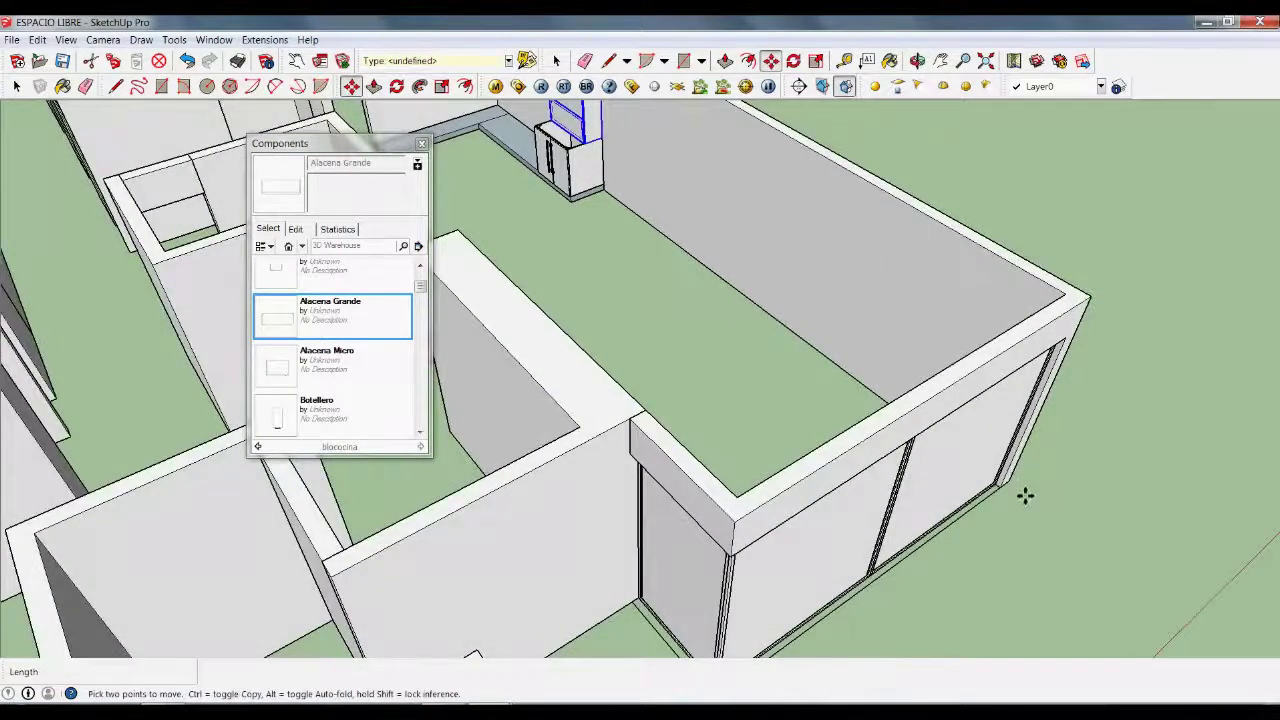
Step: Lift the cupboard upward by a typed 7 so it hangs on the wall above the sink
click(1022, 486)
text(7)
key(Return)
key(space)
scroll(920, 611, down, 3)
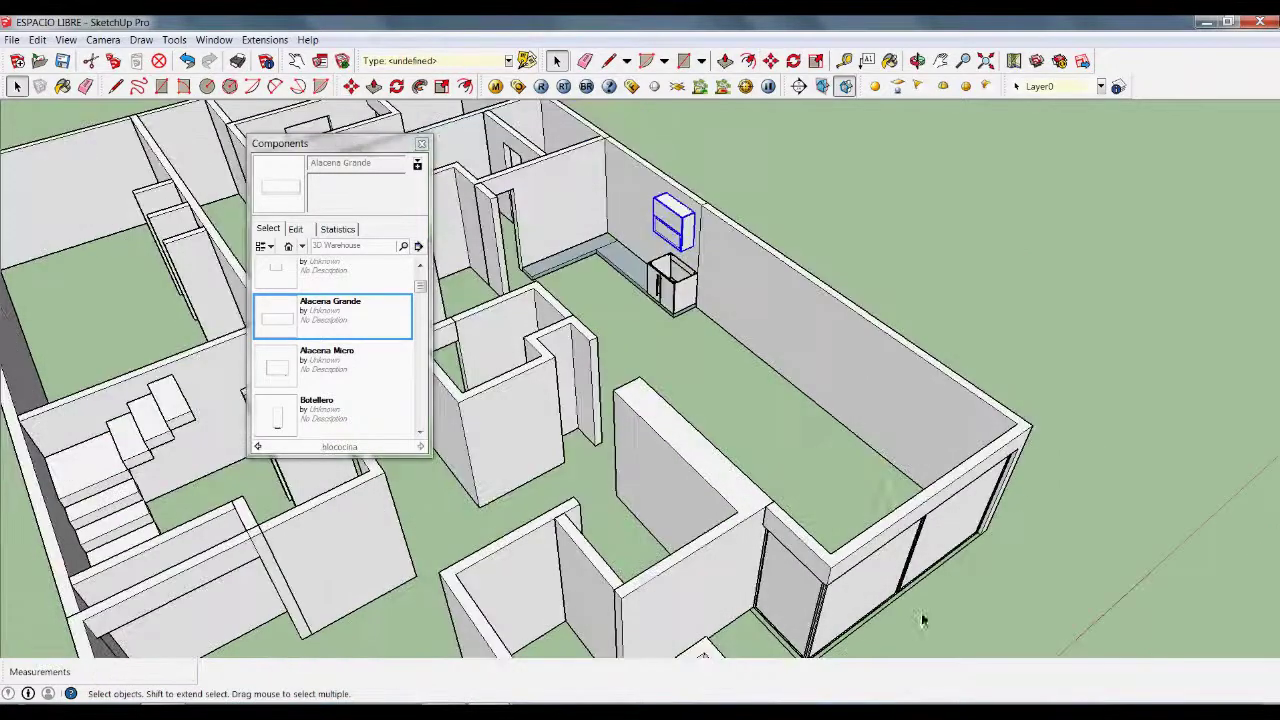
scroll(686, 452, up, 2)
scroll(711, 384, up, 3)
scroll(666, 264, up, 1)
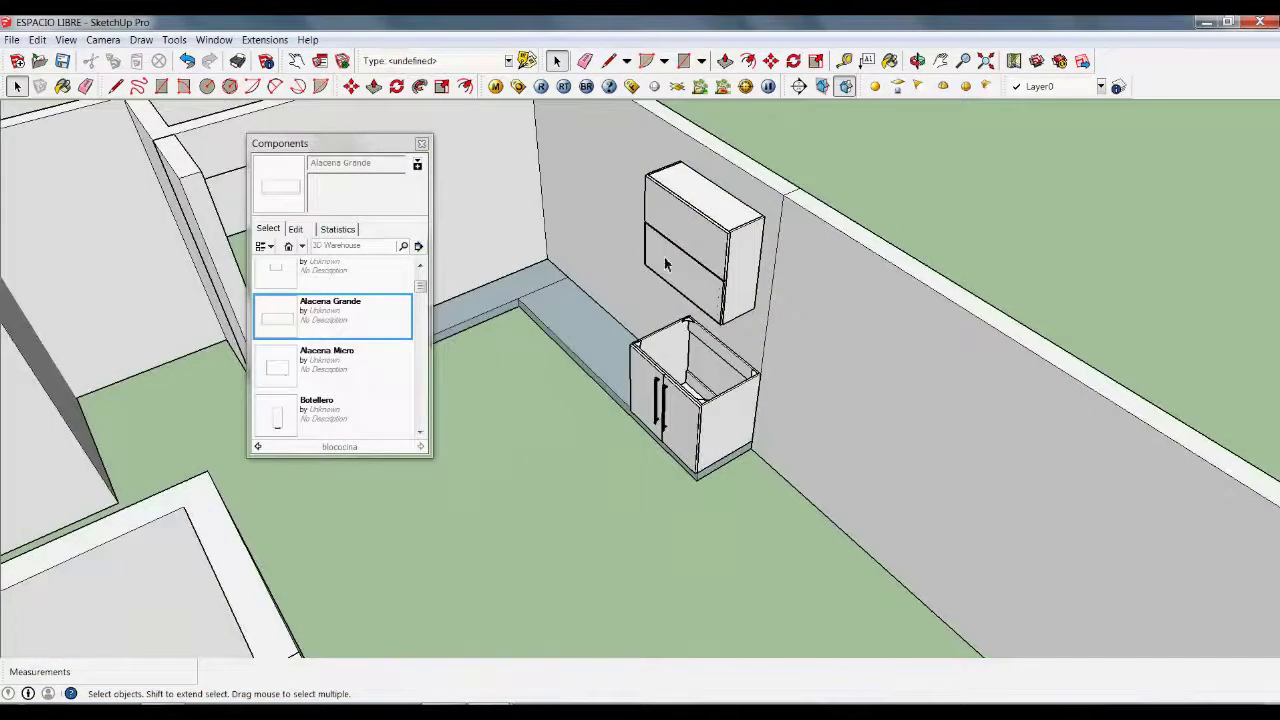
scroll(666, 264, down, 1)
scroll(570, 497, down, 1)
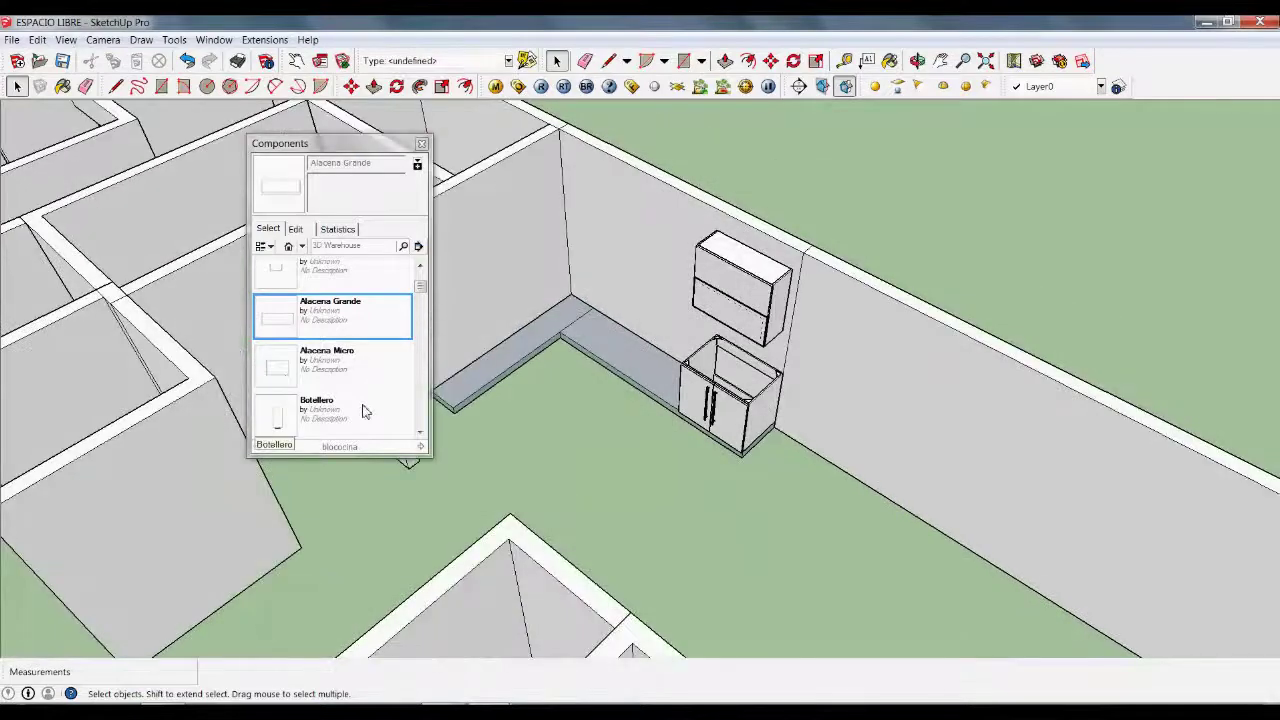
mouse_move(507, 439)
middle_down()
mouse_move(457, 491)
mouse_move(408, 435)
middle_up()
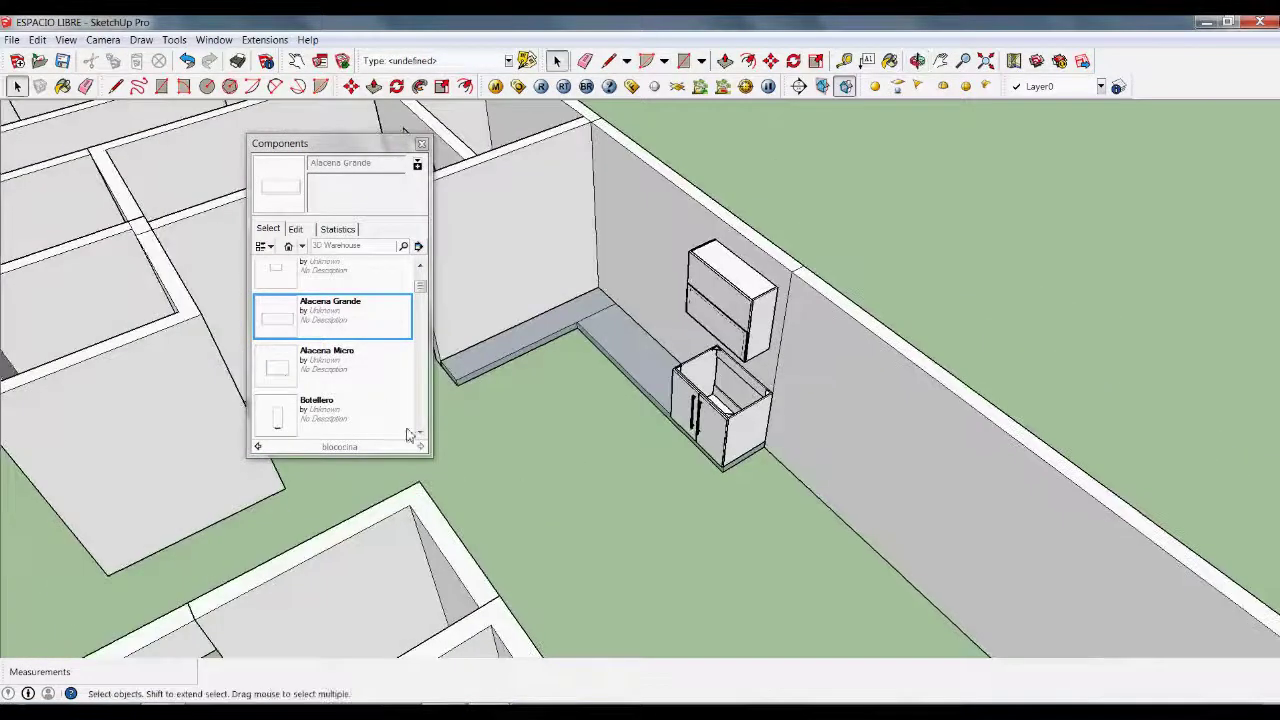
click(421, 270)
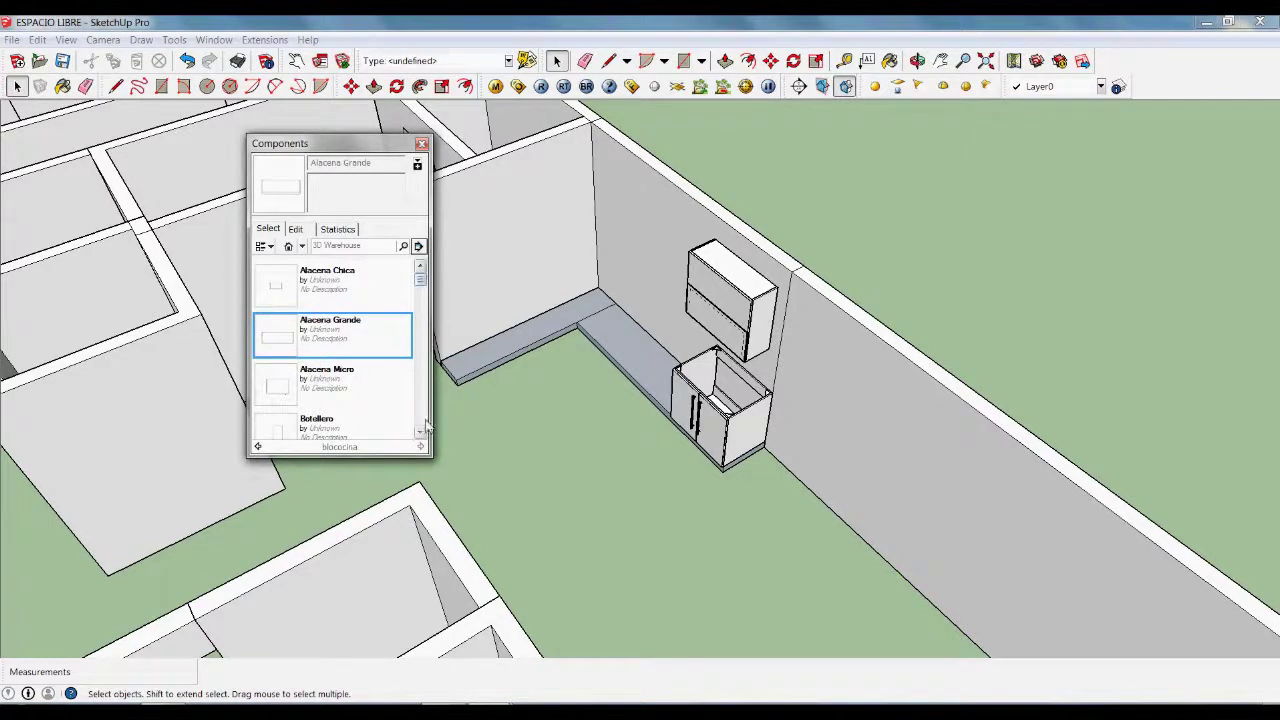
Step: Insert the Gabinete 3 cajones drawer unit onto the kitchen floor
click(421, 434)
click(421, 434)
click(421, 434)
click(421, 434)
click(421, 434)
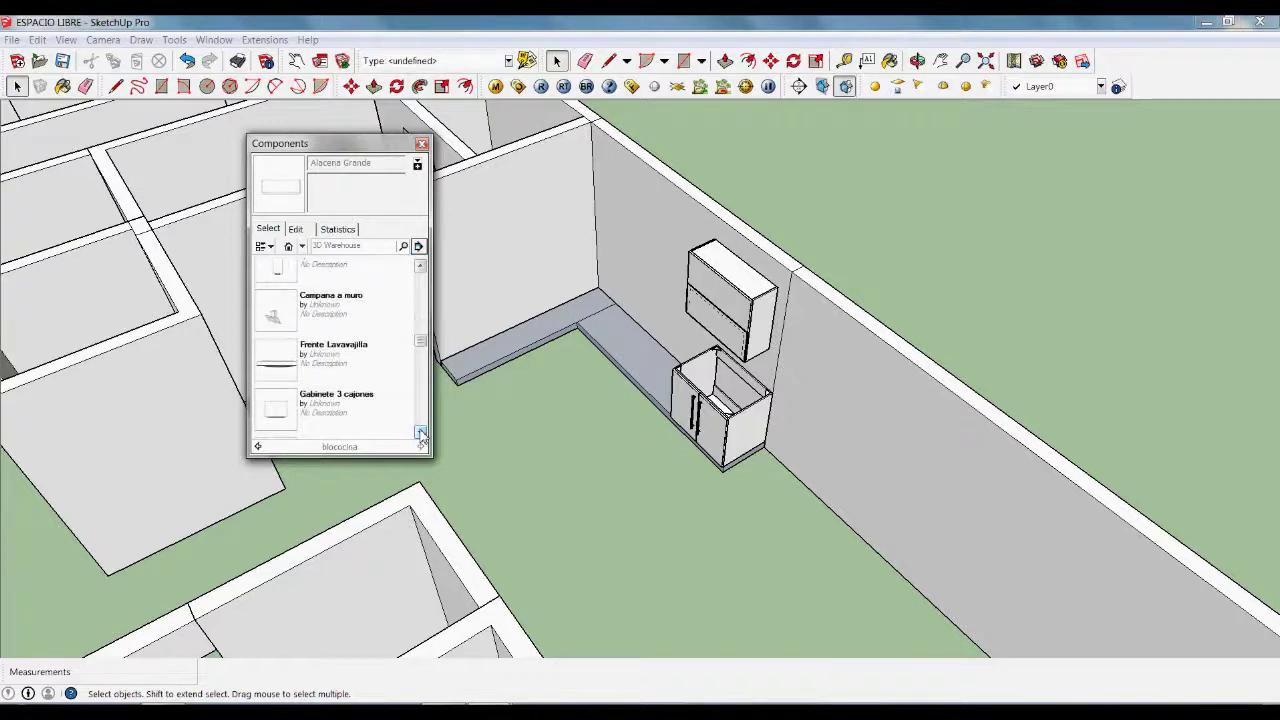
click(357, 425)
click(480, 440)
Step: Move the drawer unit into the wall corner at the far end of the counter
scroll(485, 430, up, 3)
mouse_move(493, 418)
middle_down()
mouse_move(571, 400)
mouse_move(420, 466)
middle_up()
scroll(720, 486, up, 3)
key(m)
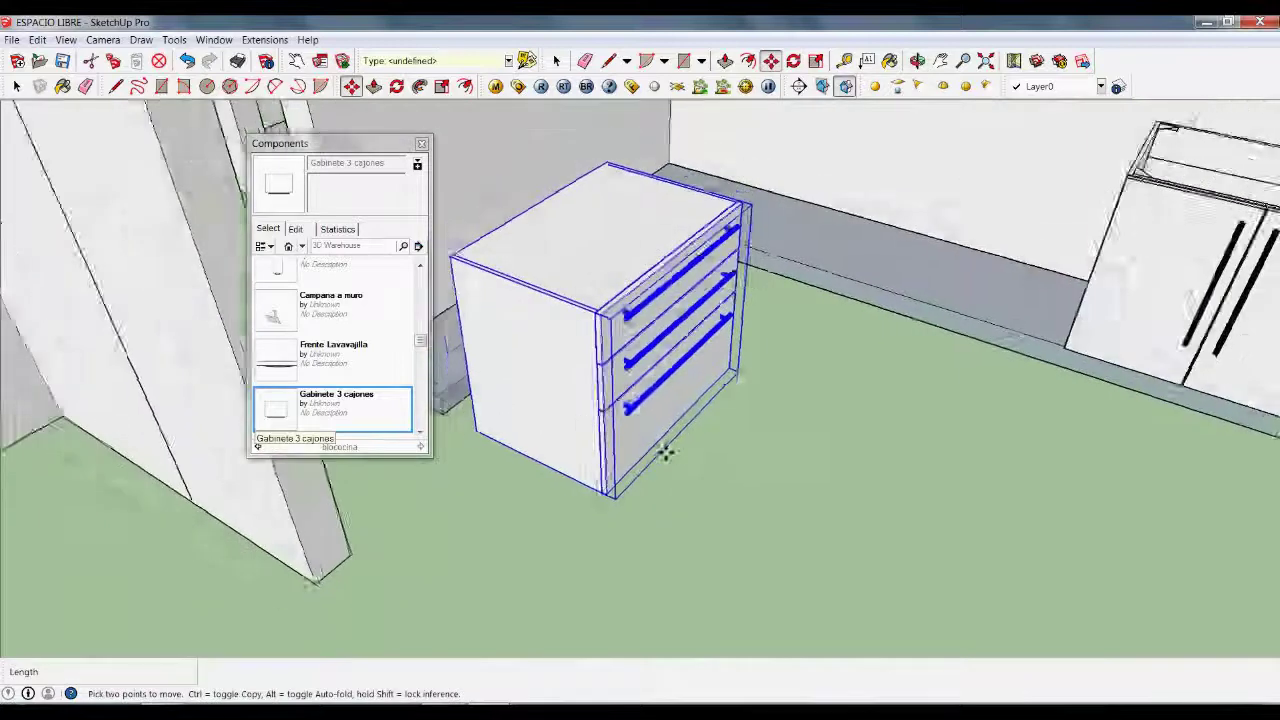
scroll(666, 453, down, 5)
scroll(506, 471, up, 5)
scroll(614, 456, down, 2)
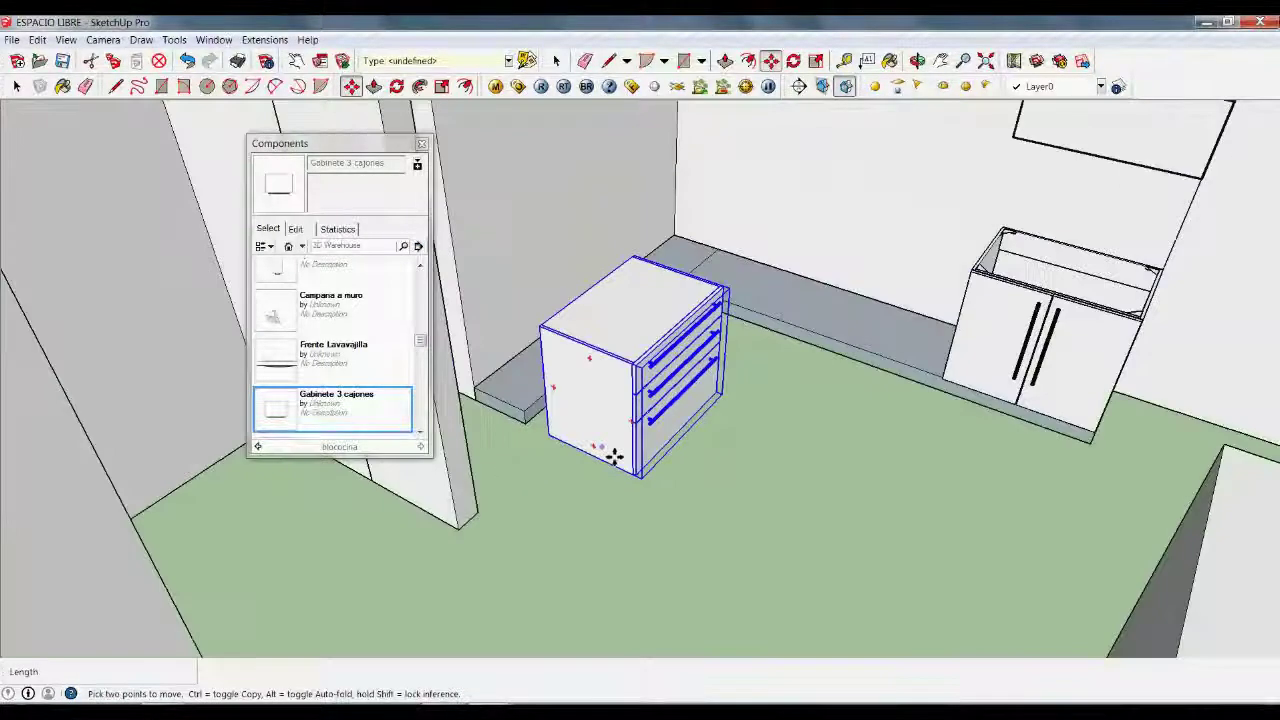
scroll(557, 443, up, 1)
drag(559, 443, 460, 400)
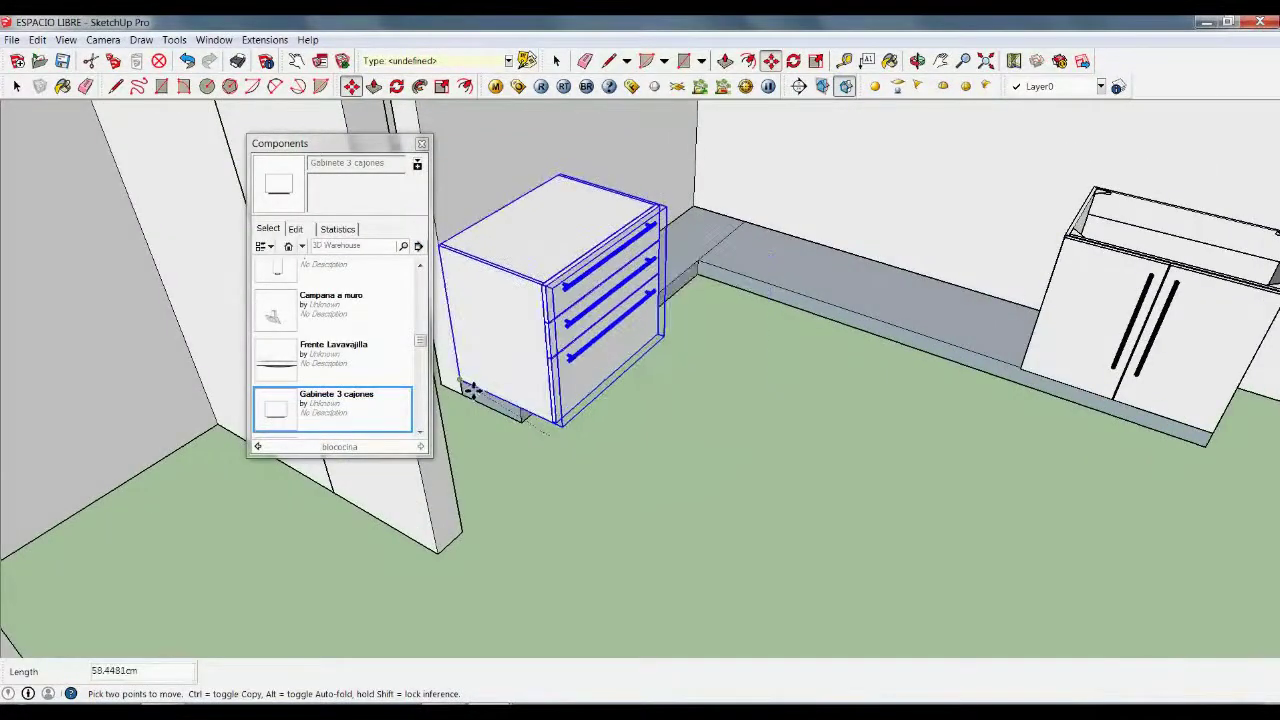
scroll(686, 429, up, 1)
middle_drag(686, 429, 648, 449)
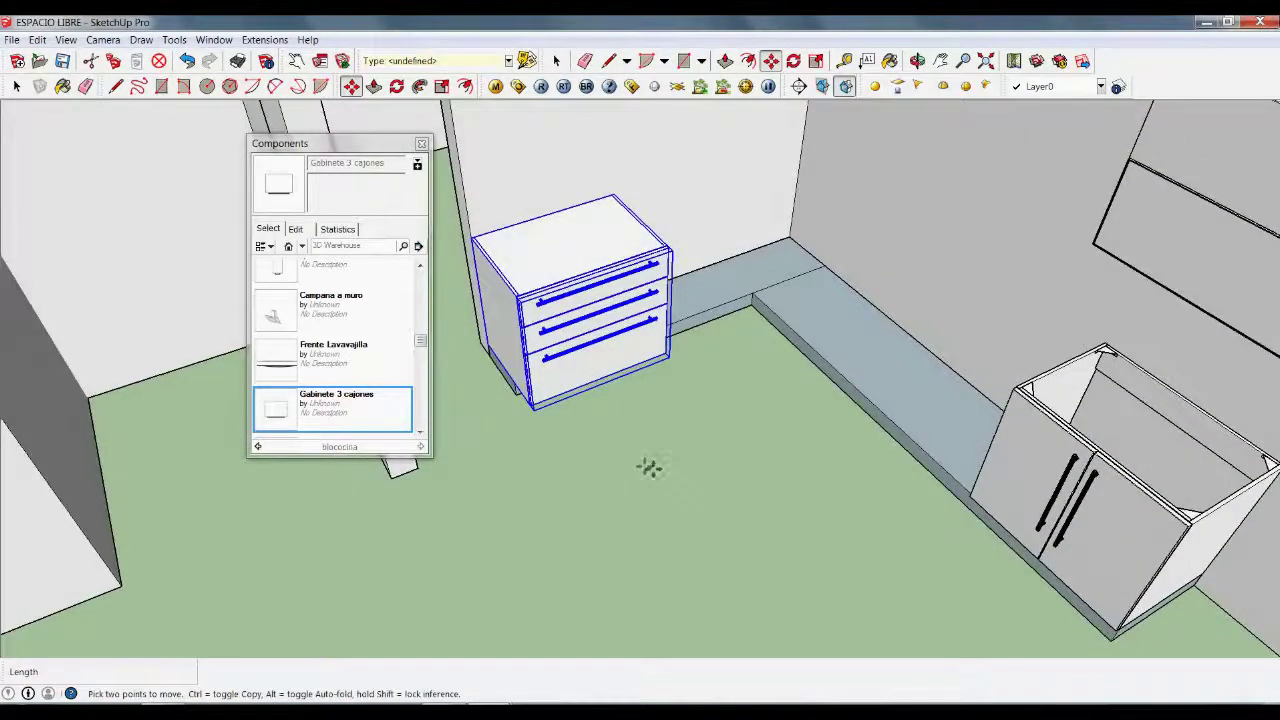
key(space)
scroll(540, 480, down, 3)
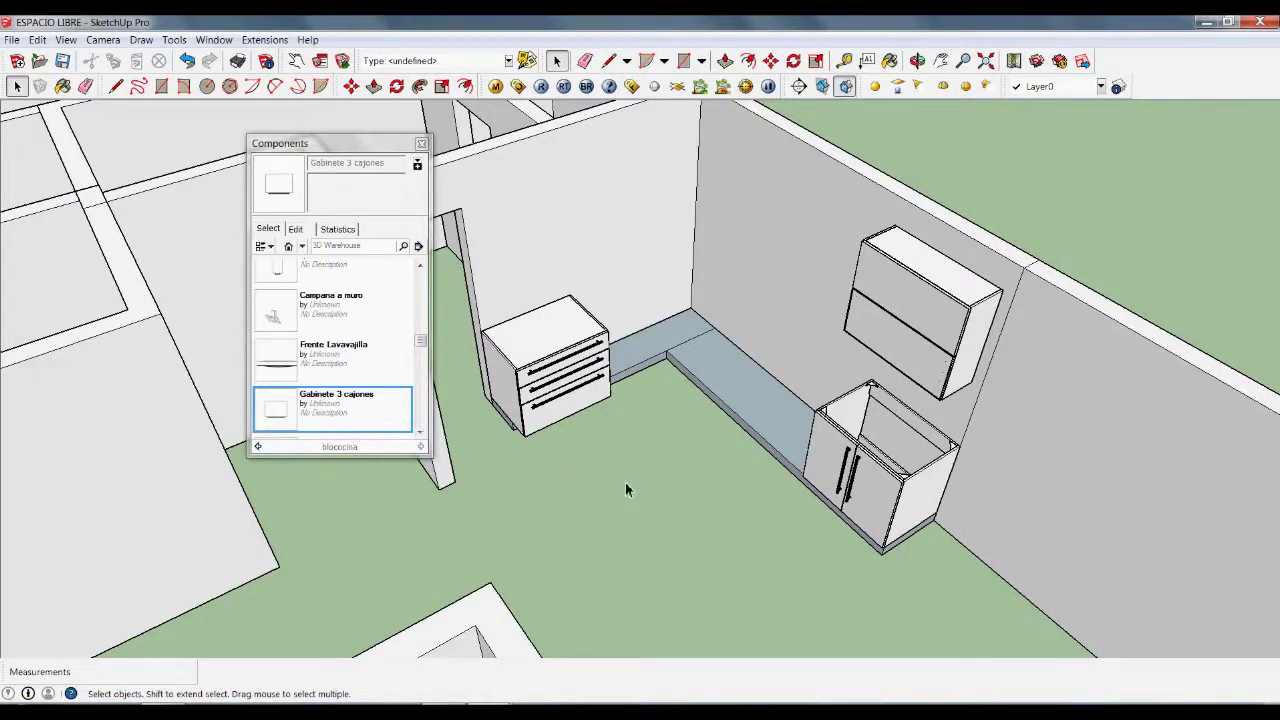
middle_drag(698, 495, 655, 491)
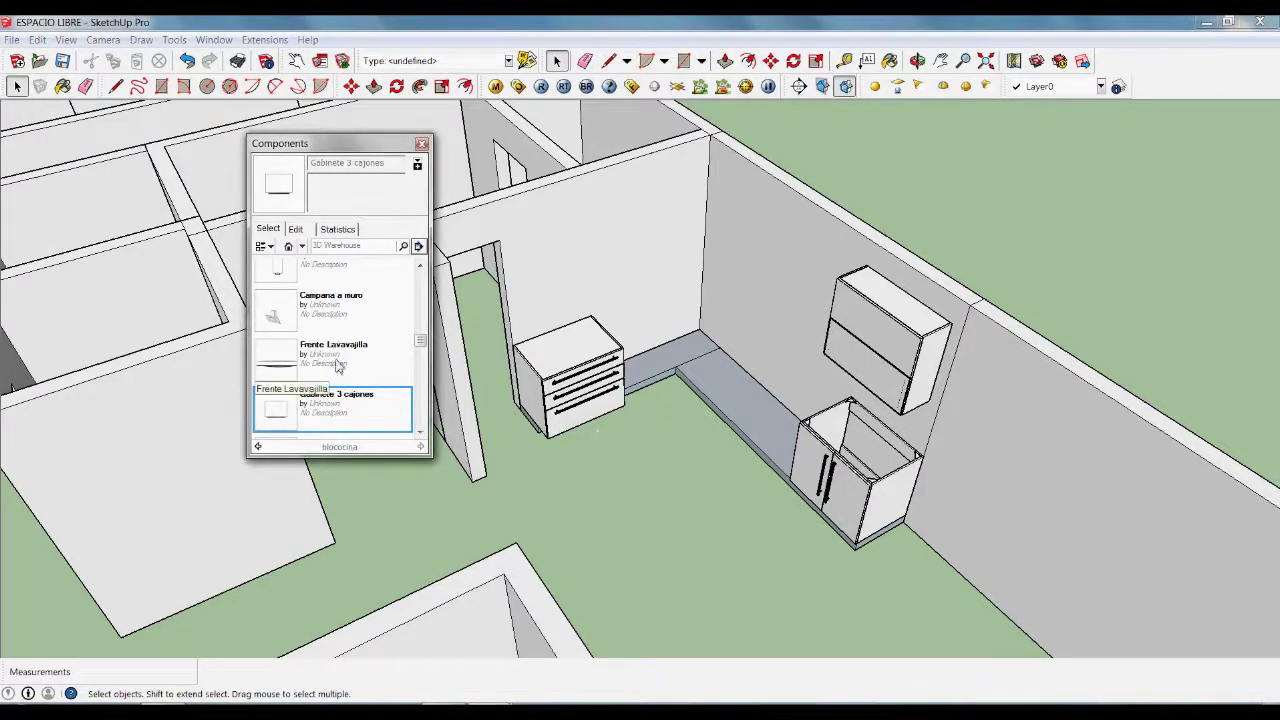
Step: Insert the Frente Lavavajilla dishwasher front onto the kitchen floor
click(312, 360)
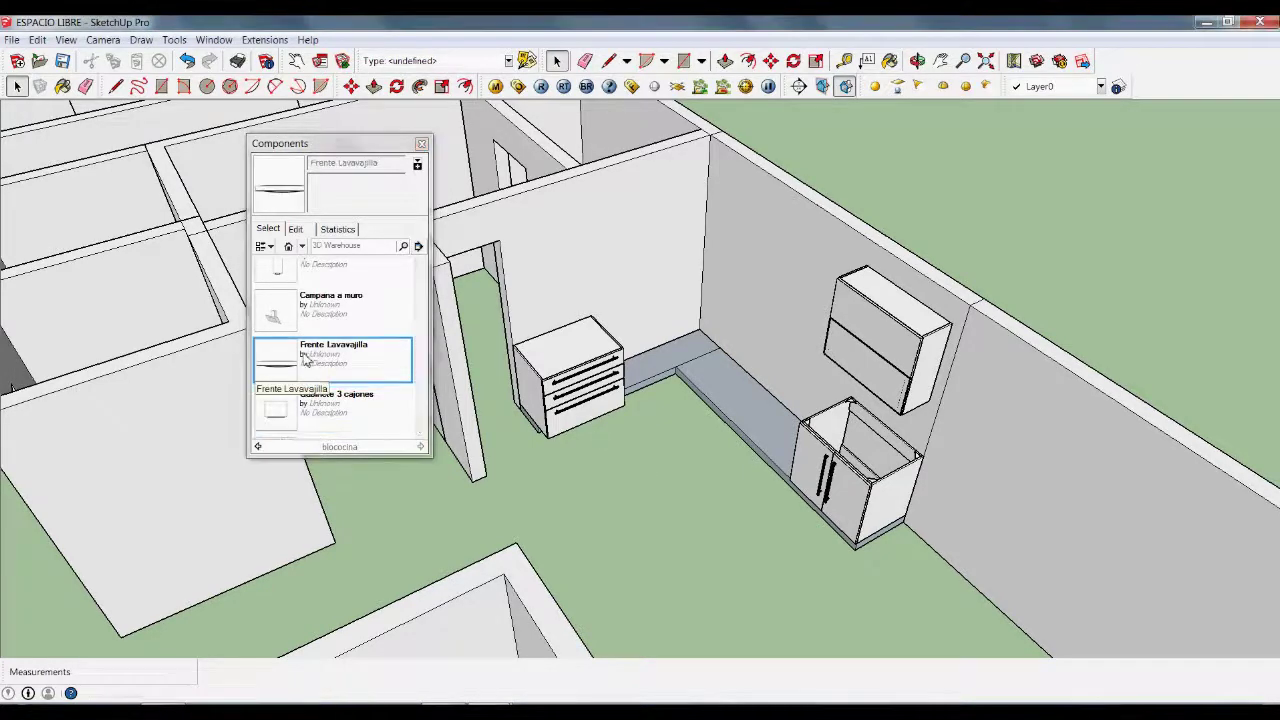
click(654, 488)
scroll(650, 470, up, 2)
scroll(630, 430, up, 3)
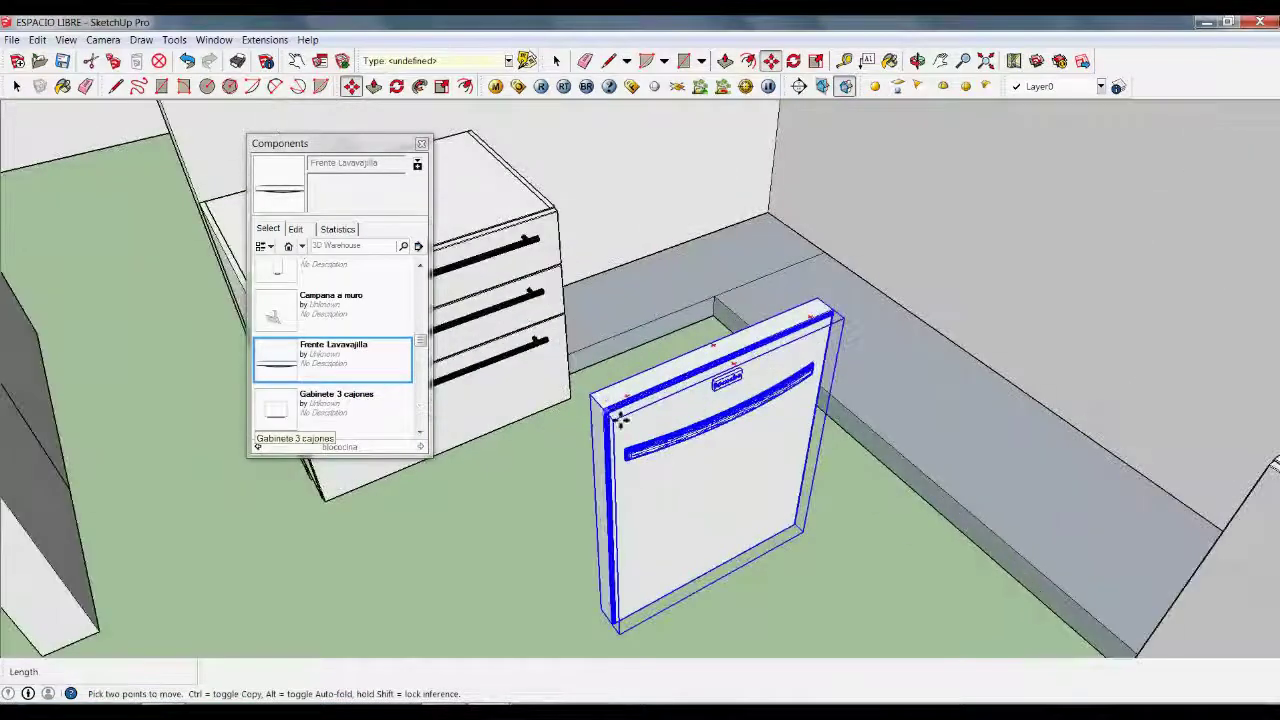
scroll(620, 418, up, 2)
scroll(616, 422, up, 2)
Step: Snap the dishwasher front against the side of the drawer cabinet
click(614, 423)
scroll(700, 500, down, 2)
scroll(650, 240, down, 4)
scroll(600, 300, up, 3)
scroll(600, 305, up, 2)
click(601, 308)
scroll(557, 251, down, 2)
scroll(640, 420, down, 2)
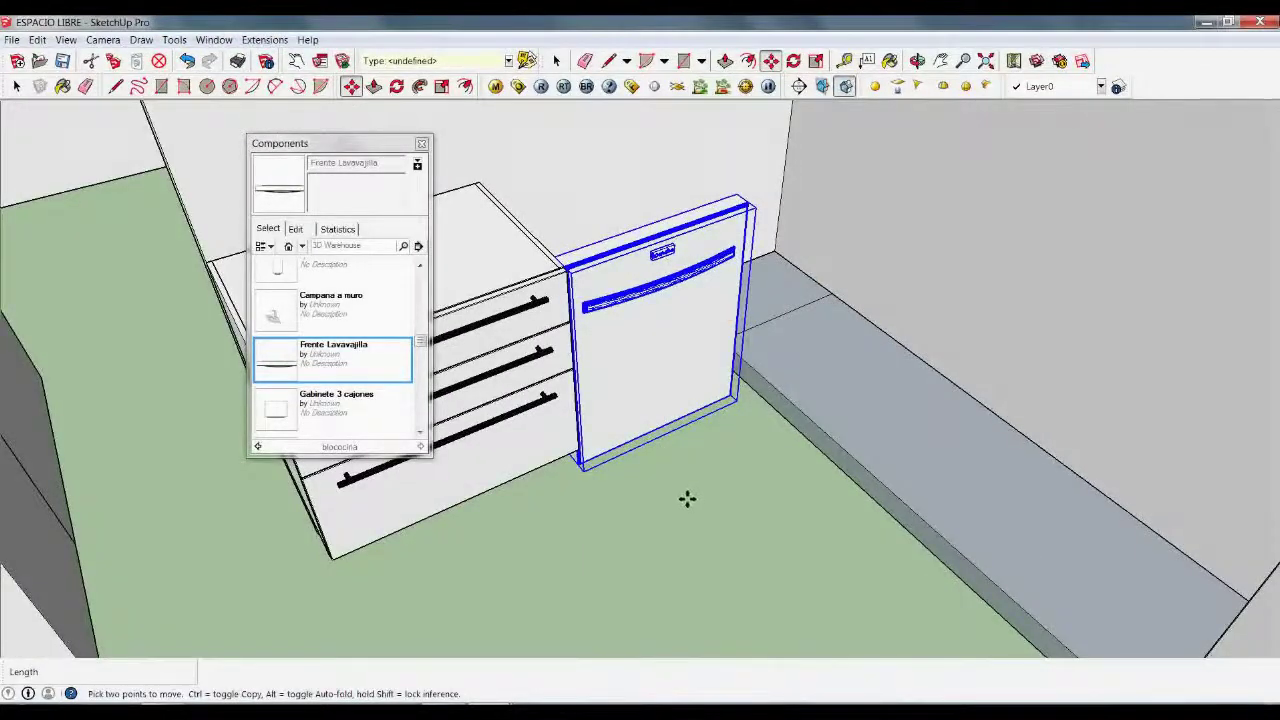
middle_drag(678, 496, 762, 356)
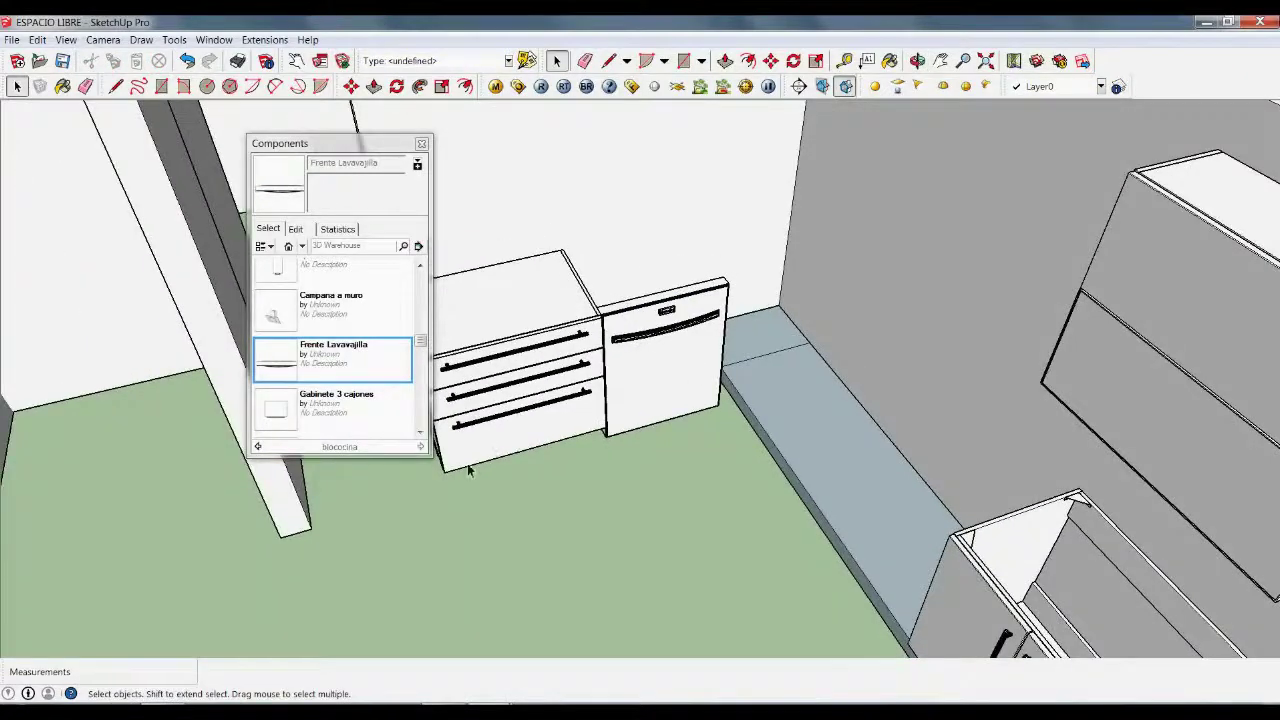
click(283, 312)
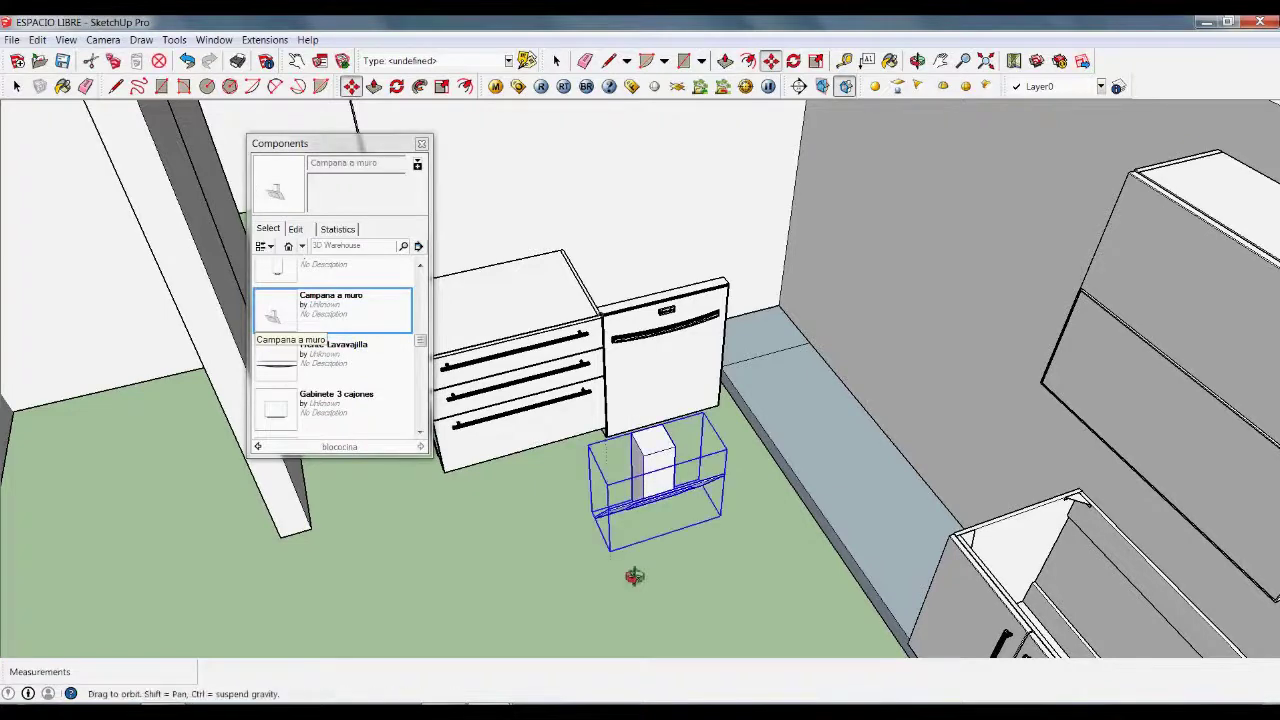
Step: Rotate the Campana a muro wall hood 90° beside the dishwasher front
middle_drag(634, 576, 665, 595)
key(q)
mouse_move(617, 603)
mouse_down()
mouse_move(700, 562)
mouse_move(708, 585)
mouse_up()
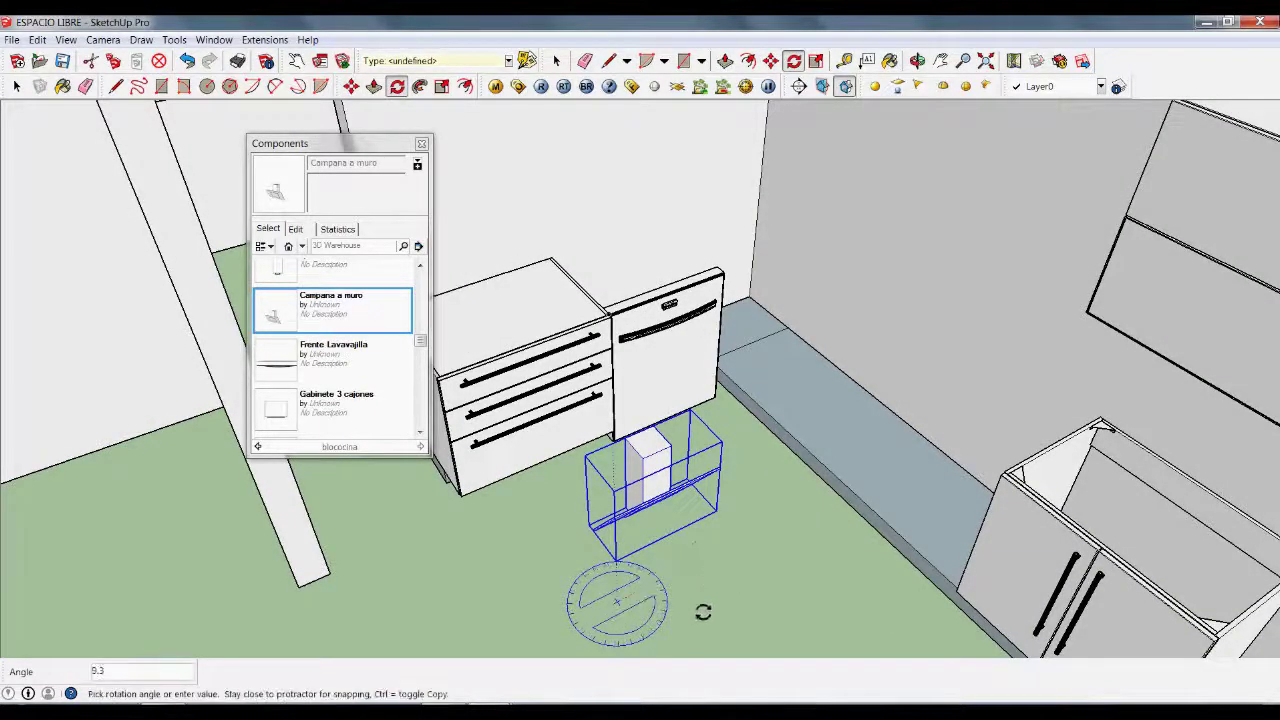
click(667, 665)
mouse_move(729, 608)
middle_down()
mouse_move(808, 594)
mouse_move(737, 606)
mouse_move(687, 541)
mouse_move(737, 651)
mouse_move(737, 580)
mouse_move(800, 628)
mouse_move(808, 605)
middle_up()
key(space)
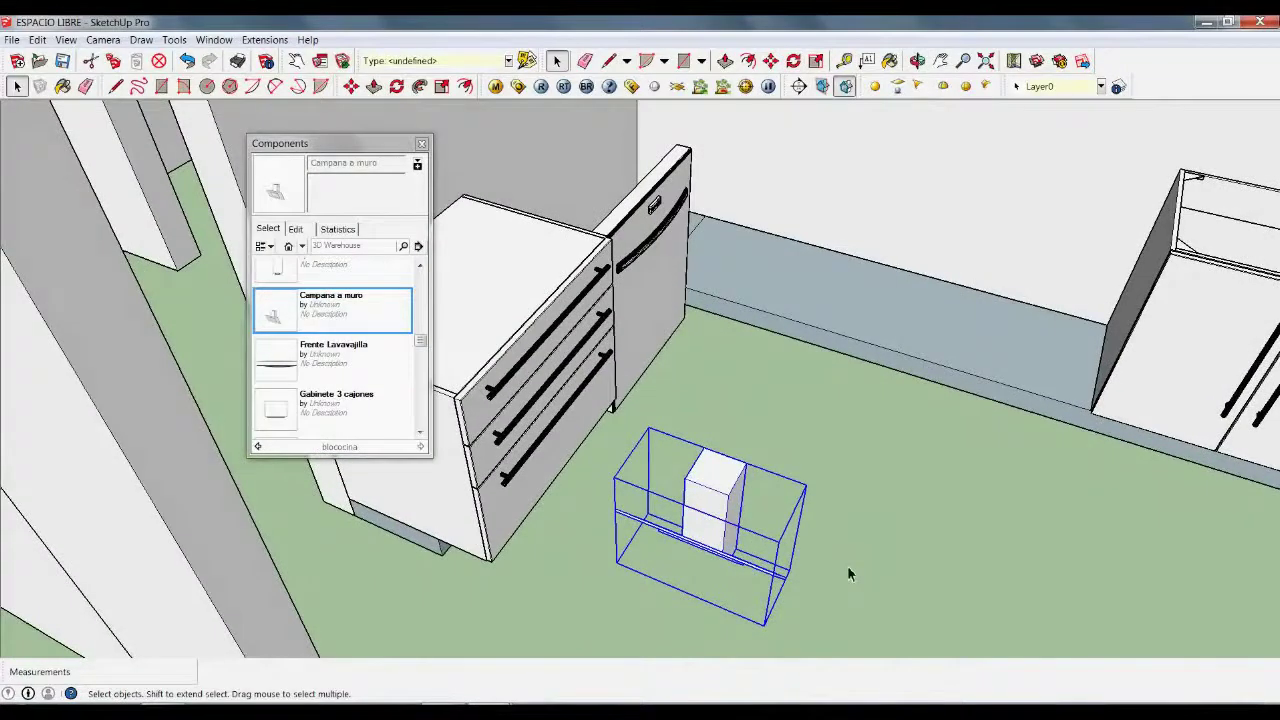